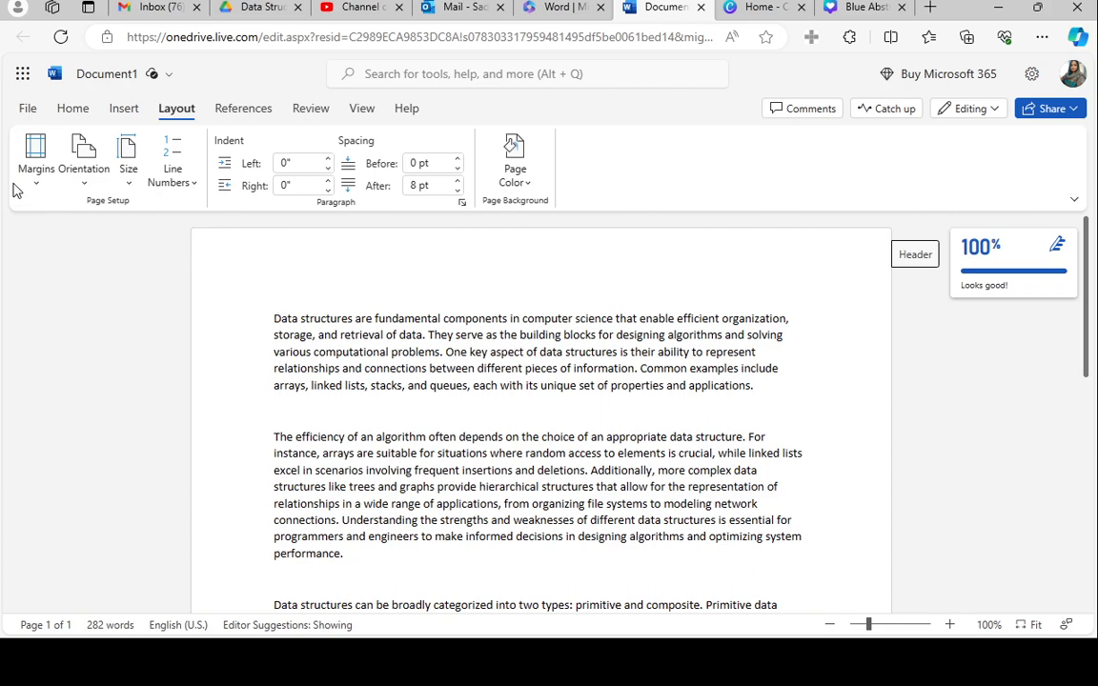
Set the document's page orientation to landscape
click(35, 164)
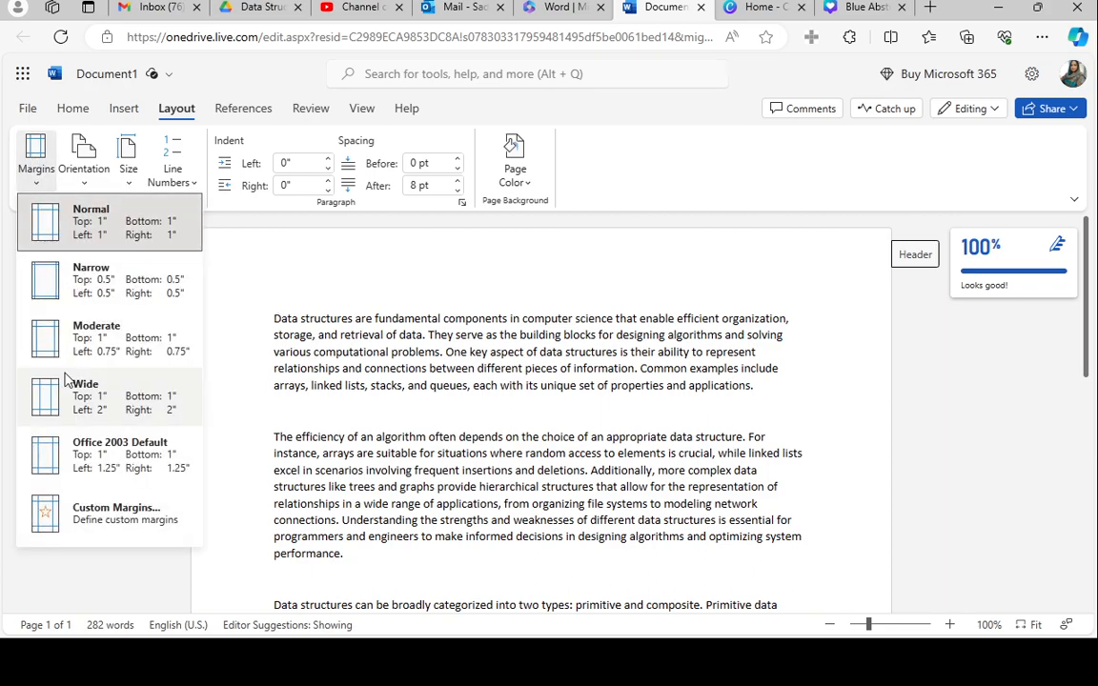
click(86, 145)
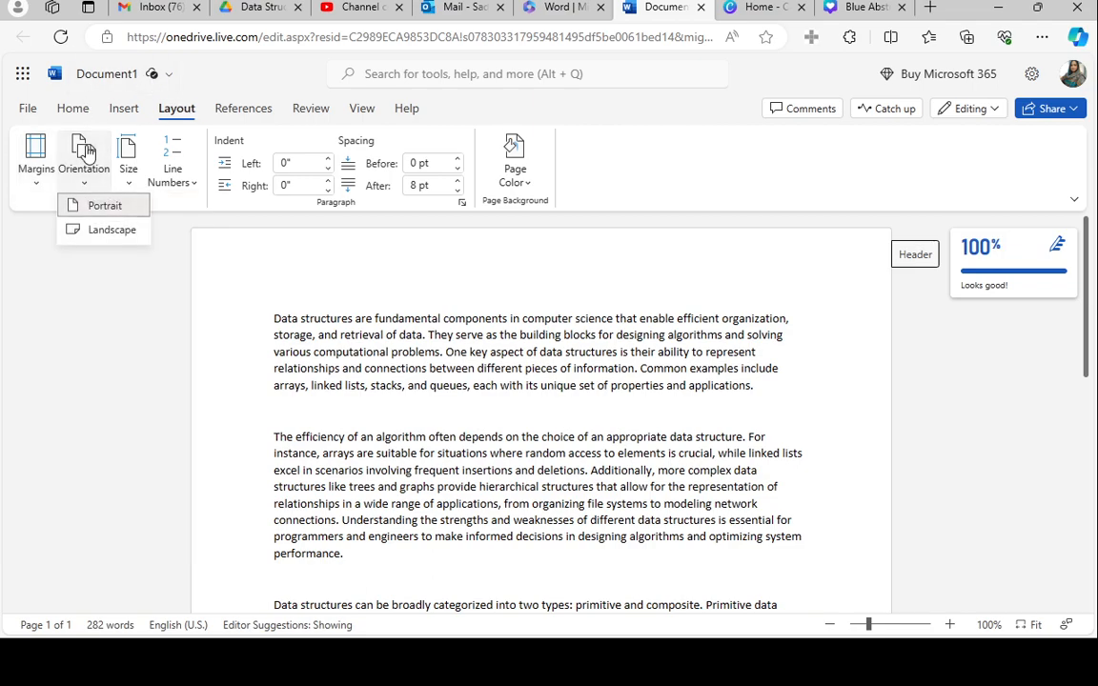
click(82, 208)
click(84, 168)
click(91, 231)
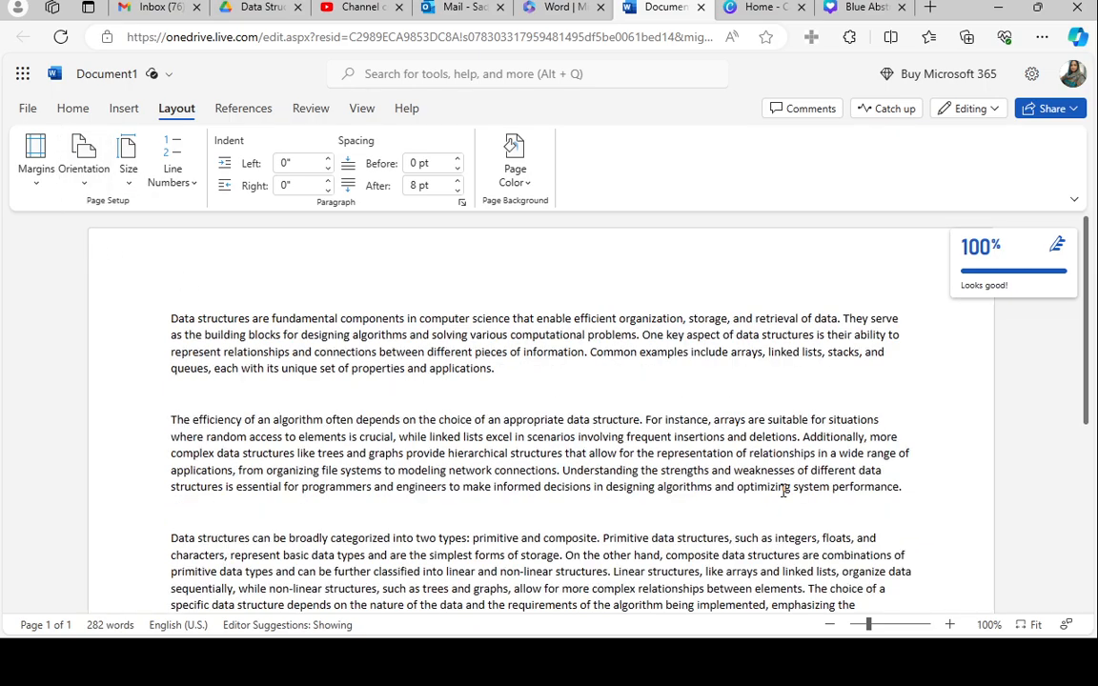
Try the Legal page size (8.5" x 14") and settle on A4 (8.27" x 11.69")
click(128, 164)
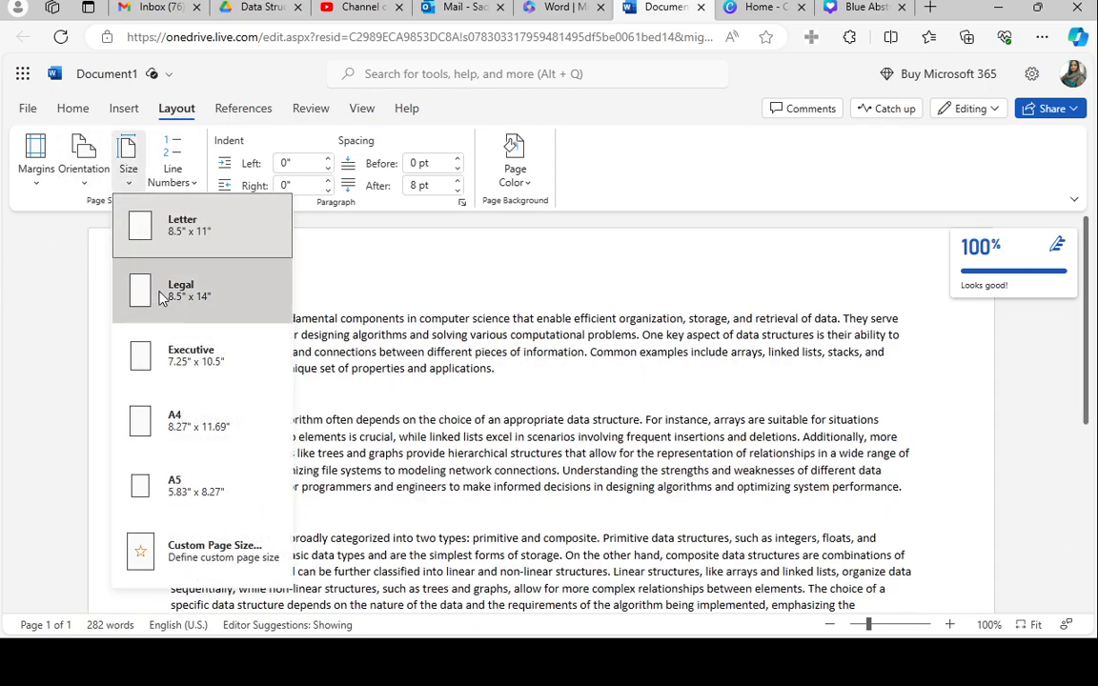
click(160, 293)
click(127, 163)
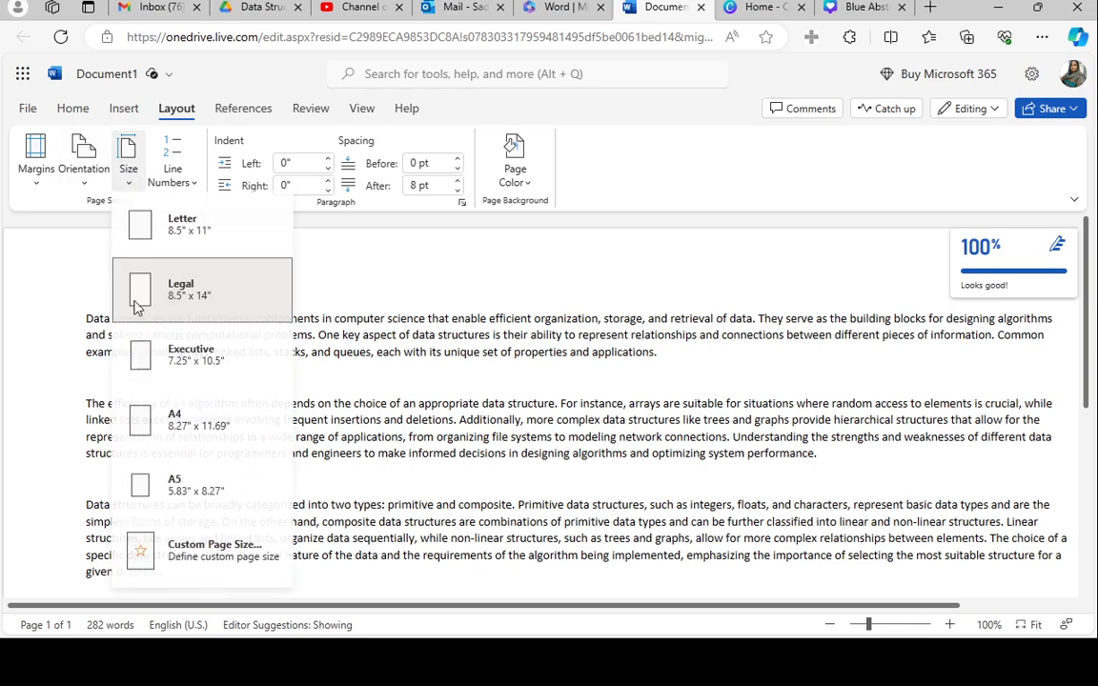
click(153, 421)
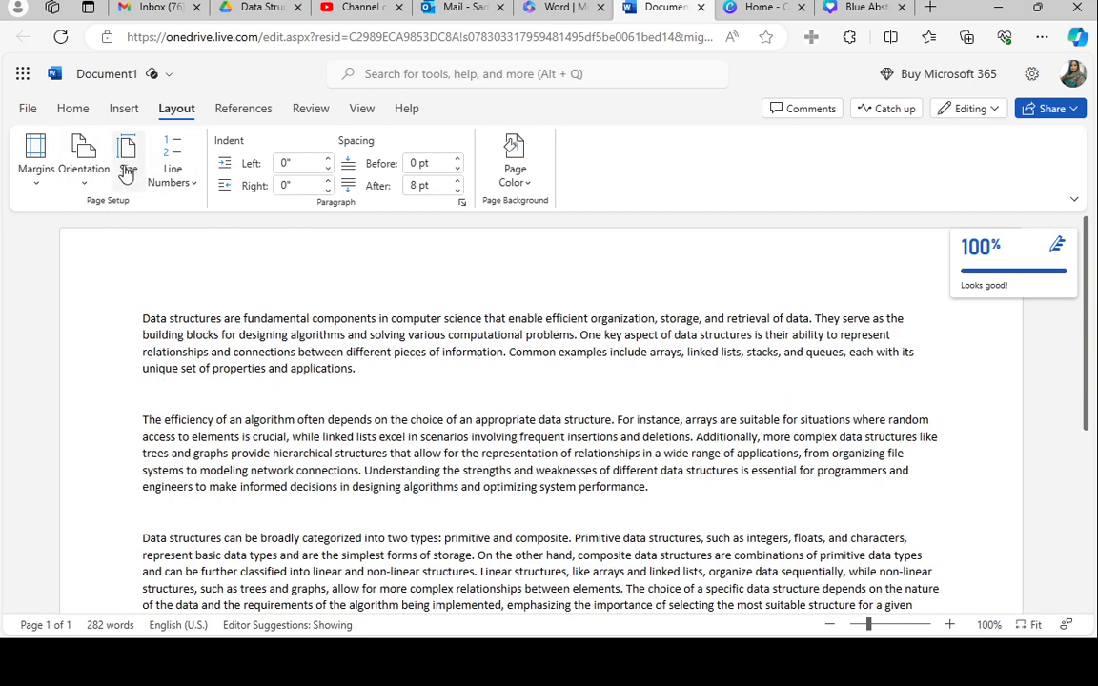
click(127, 172)
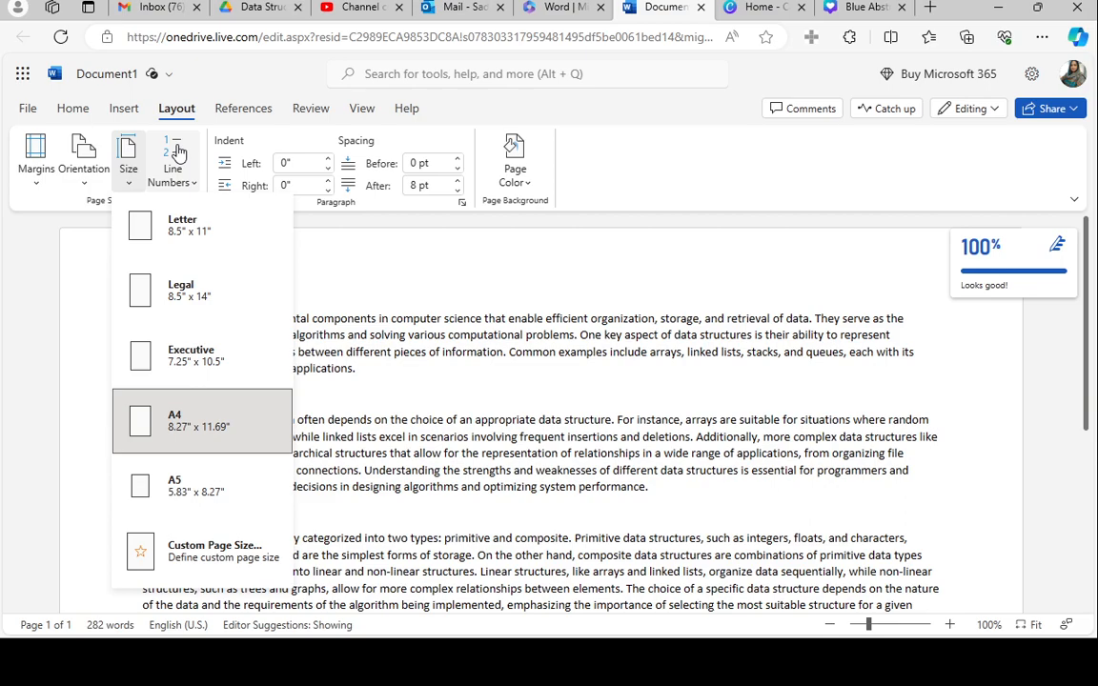
click(175, 148)
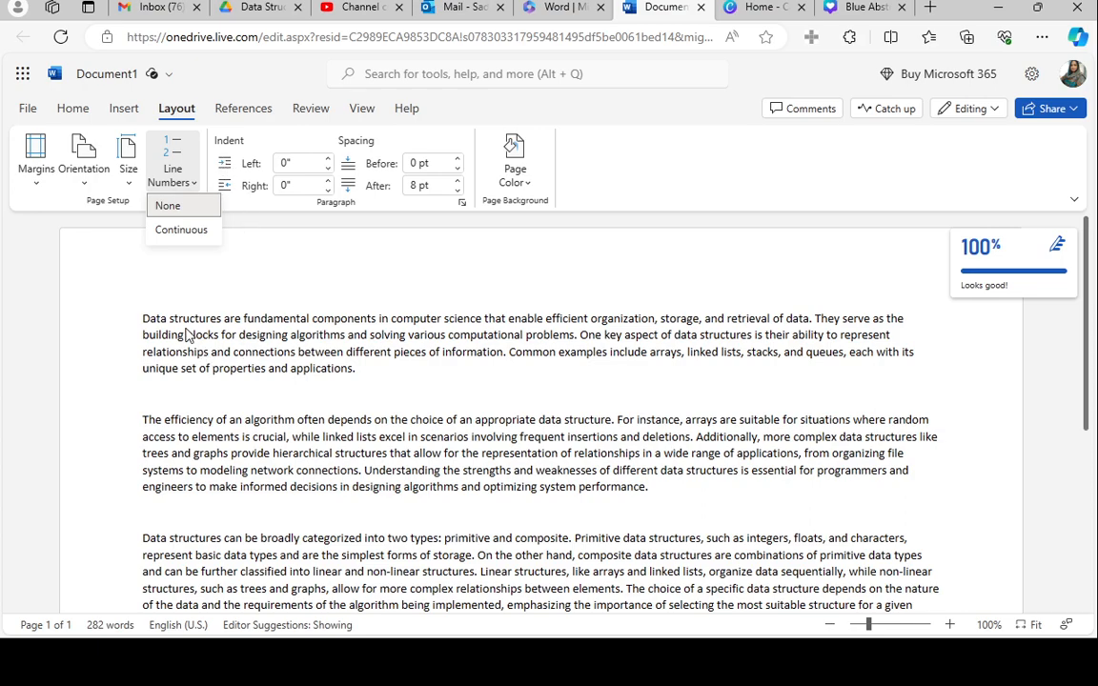
Set the left indent of the first paragraph to 0.6"
click(141, 327)
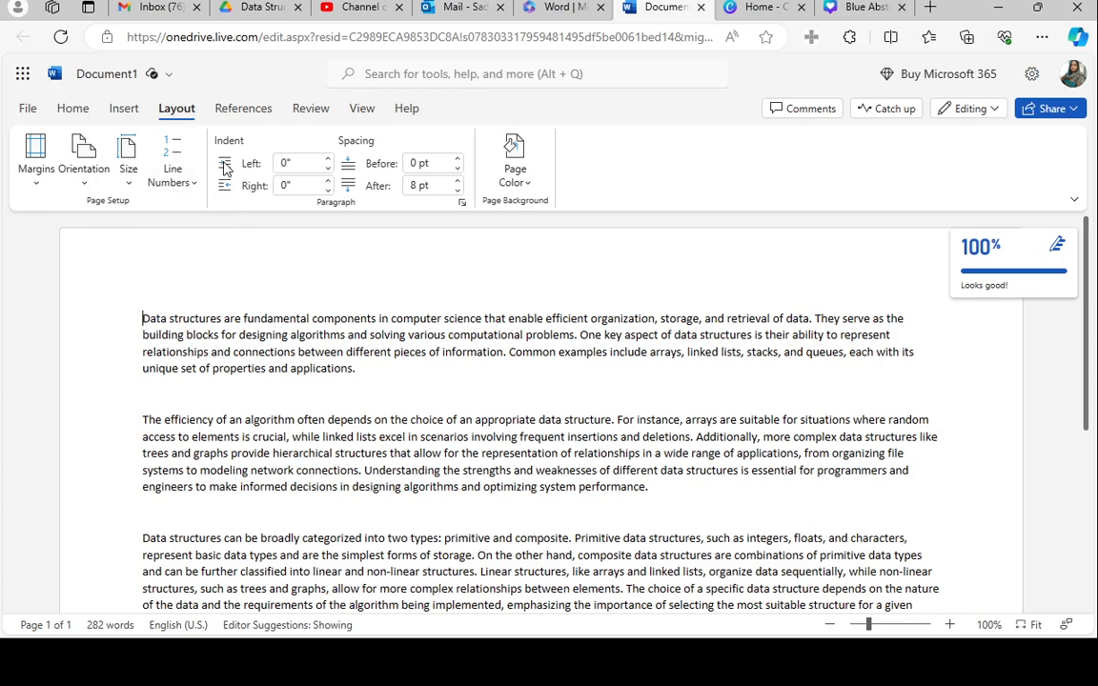
click(328, 159)
click(328, 159)
click(328, 159)
click(328, 159)
click(328, 159)
click(328, 159)
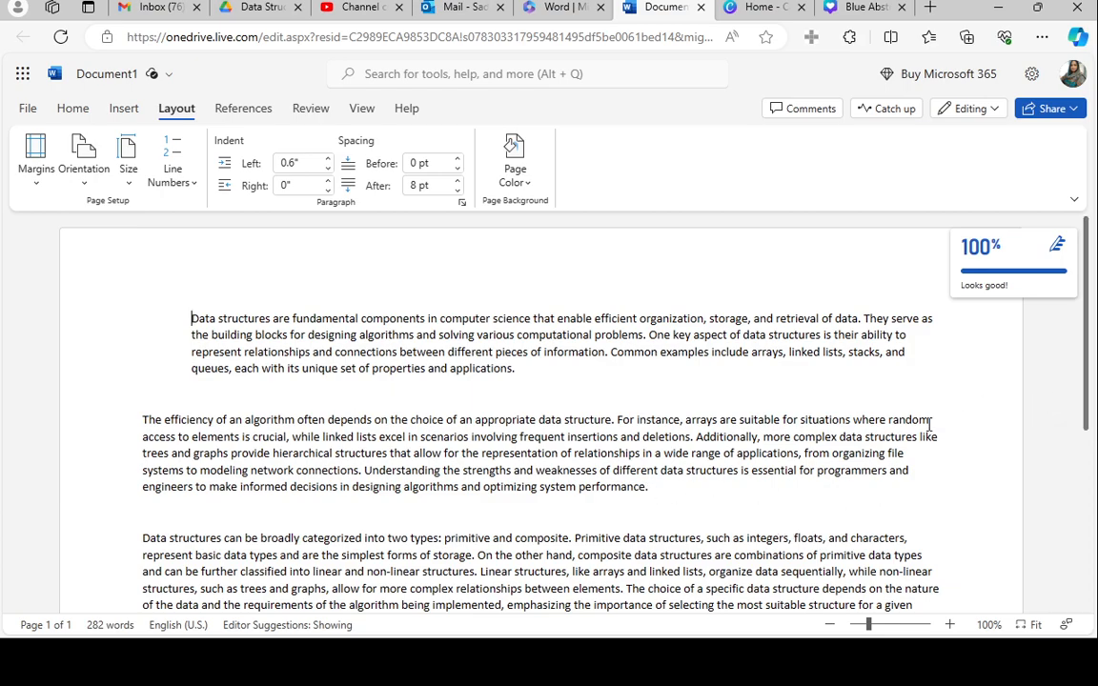
Set the right indent of the second paragraph, beginning "The efficiency of an algorithm", to 0.9"
click(328, 180)
click(328, 180)
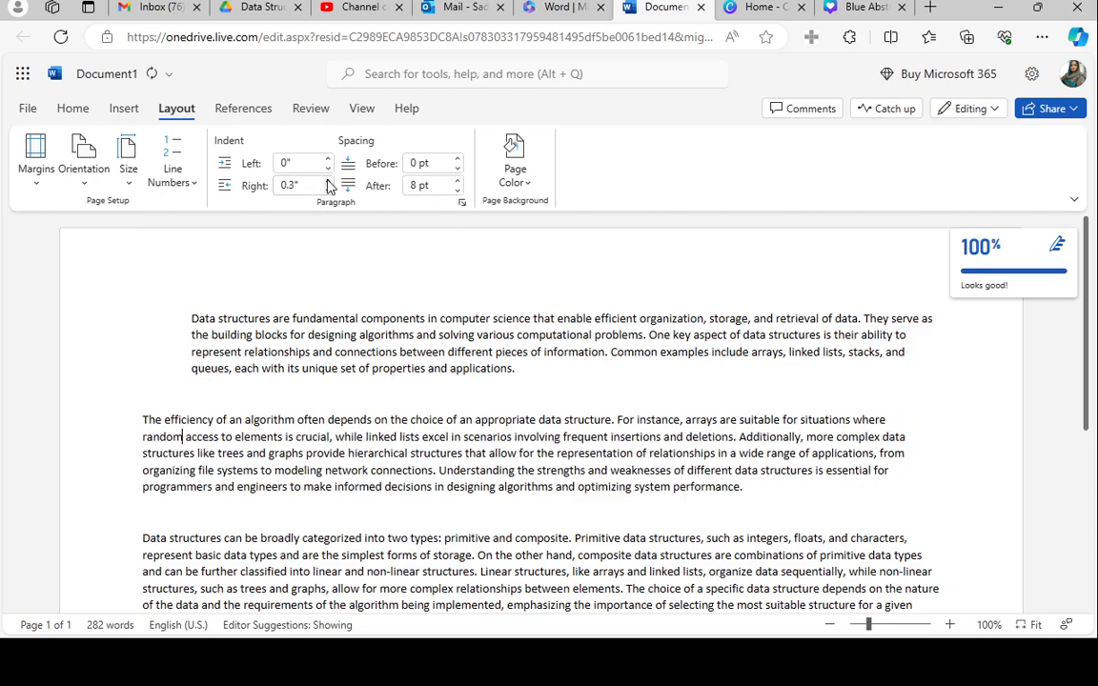
click(329, 180)
click(329, 181)
click(329, 180)
click(329, 180)
click(329, 180)
click(328, 180)
click(329, 180)
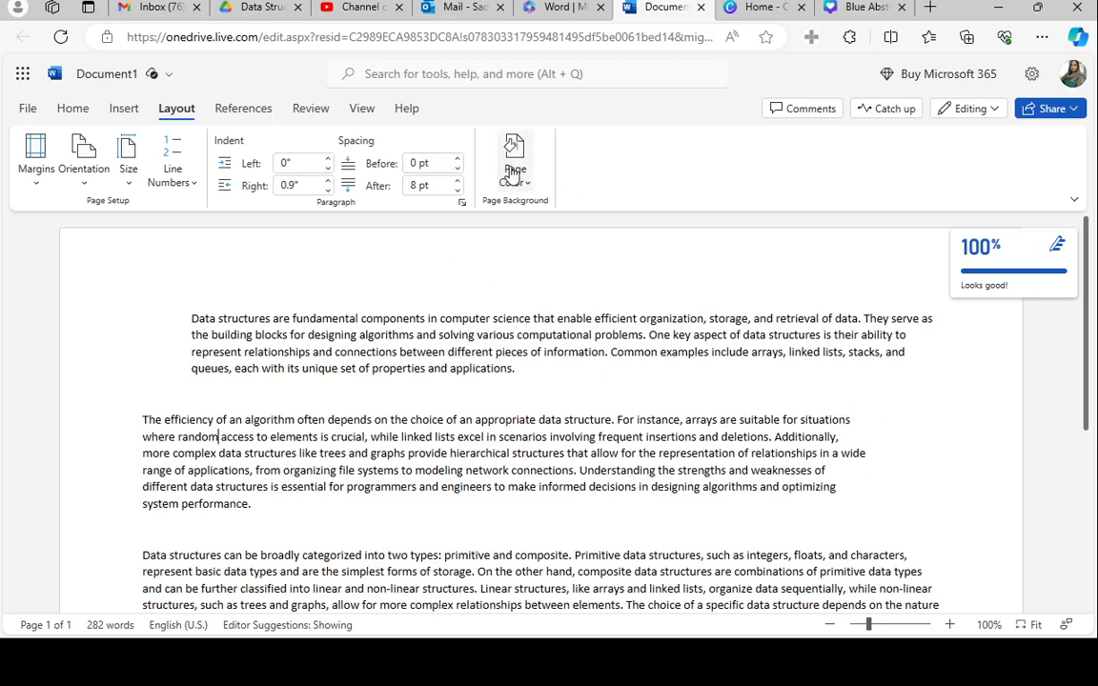
click(799, 540)
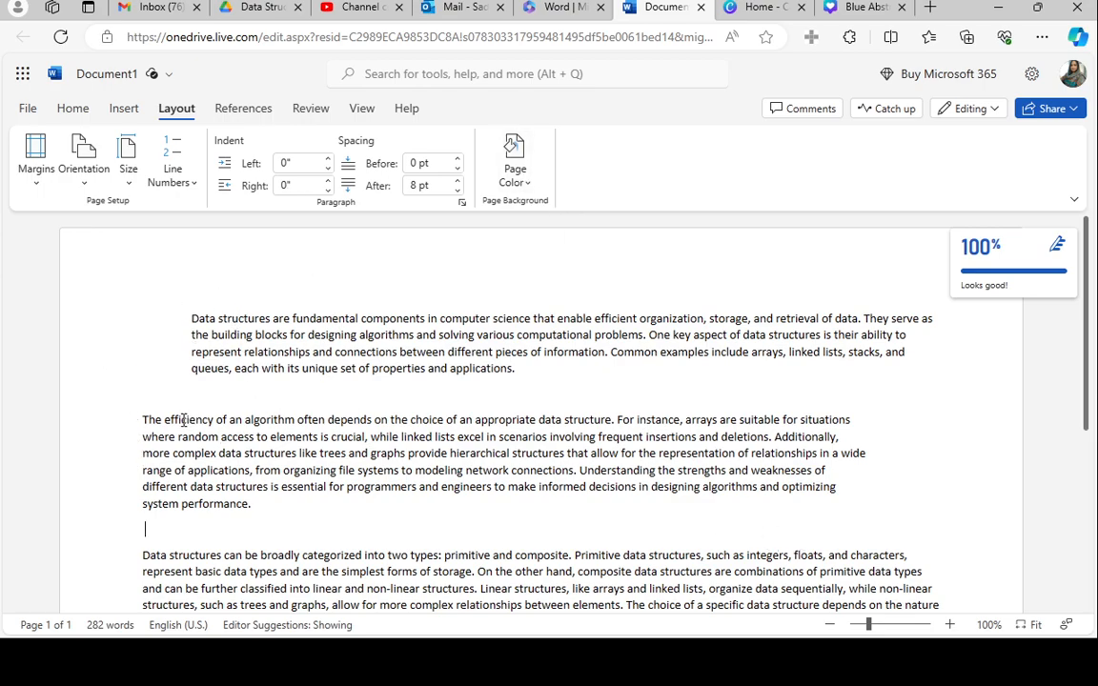
Apply the Narrow margin preset, with 0.5" on all four sides, to the document
click(40, 187)
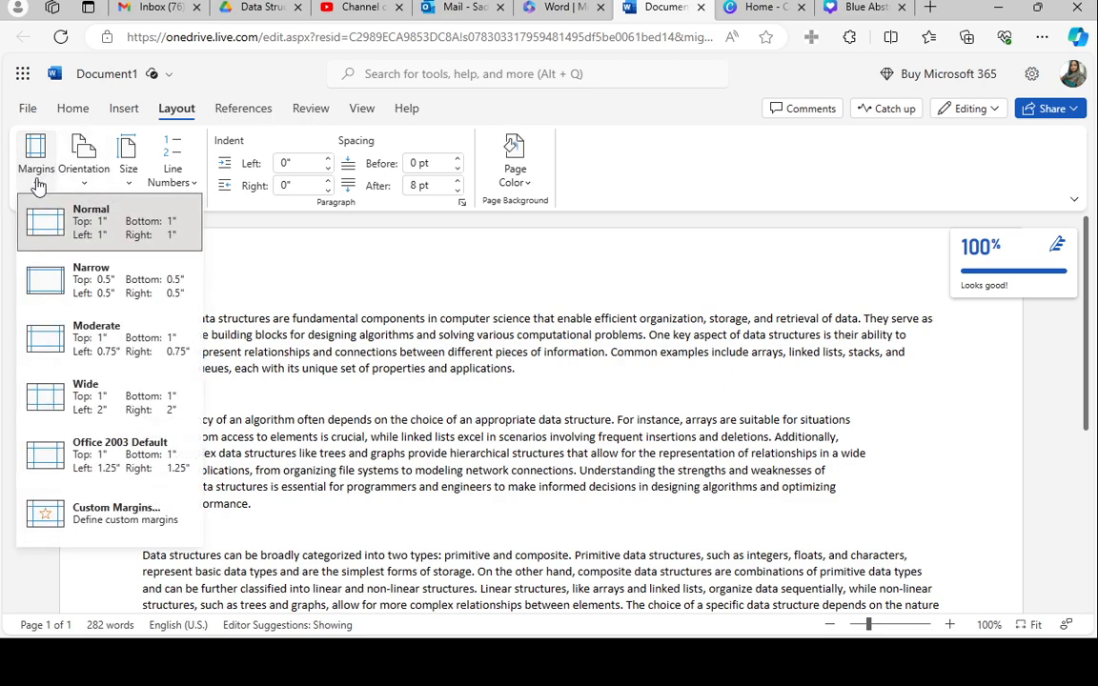
click(42, 187)
click(43, 189)
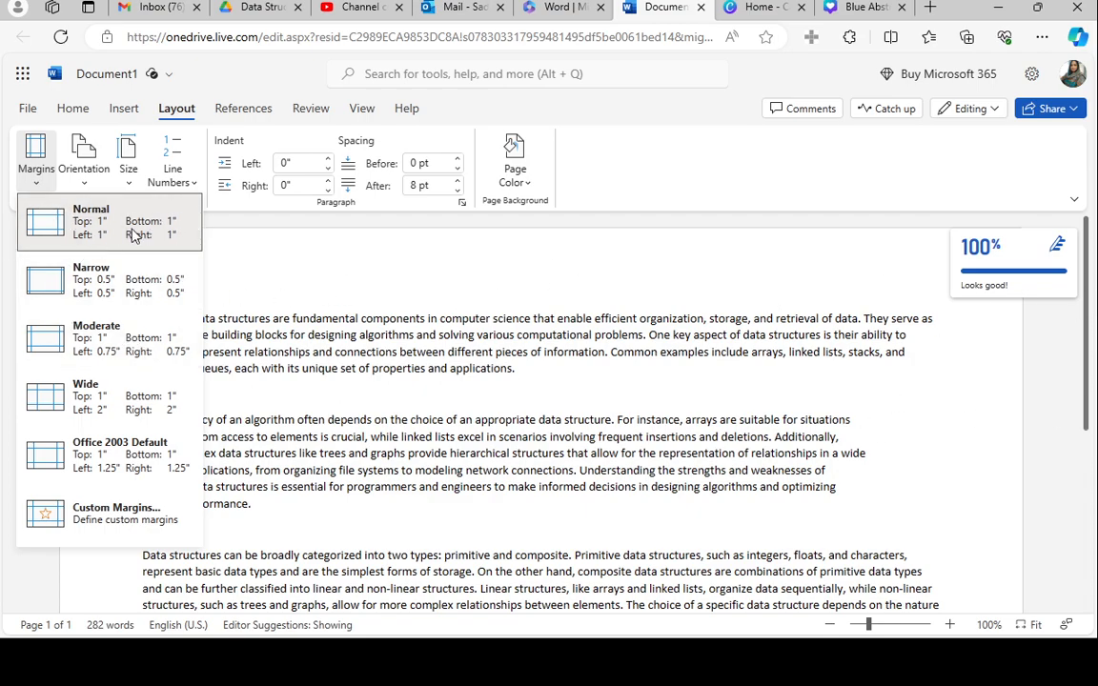
click(55, 259)
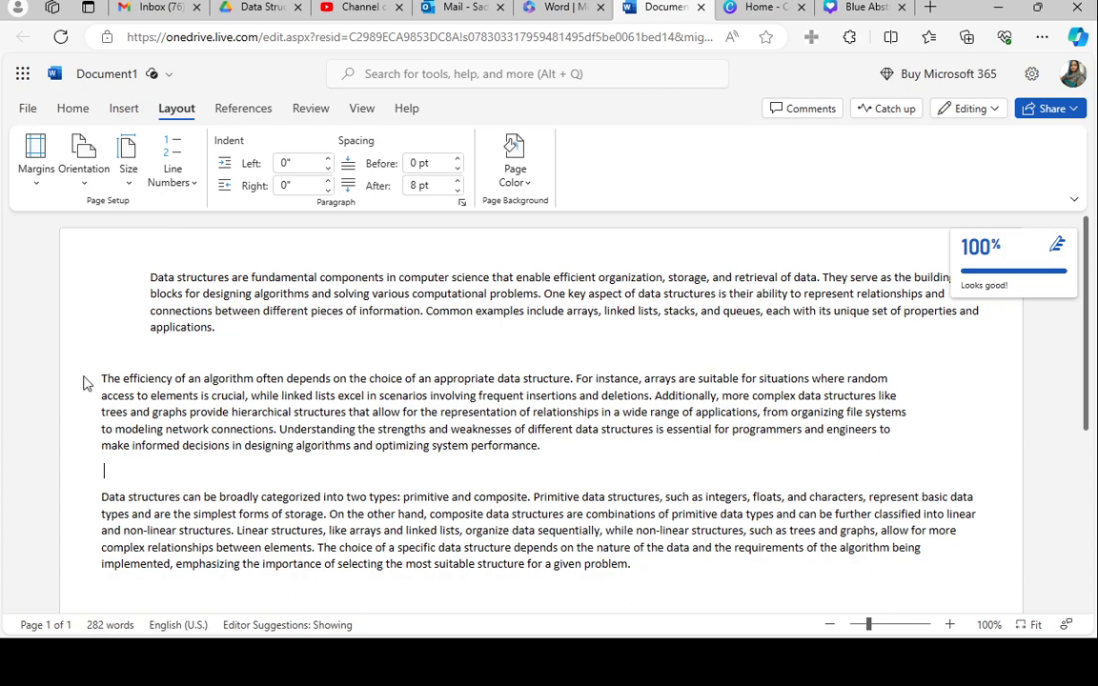
Define custom page margins with the top margin set to 2"
click(36, 179)
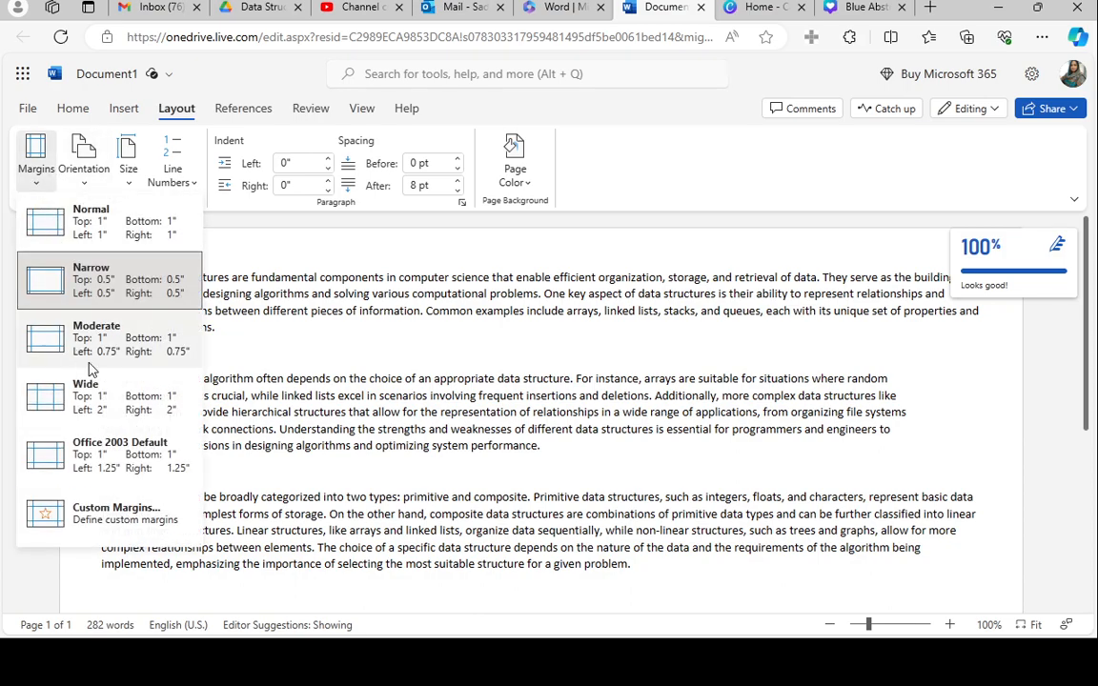
click(89, 515)
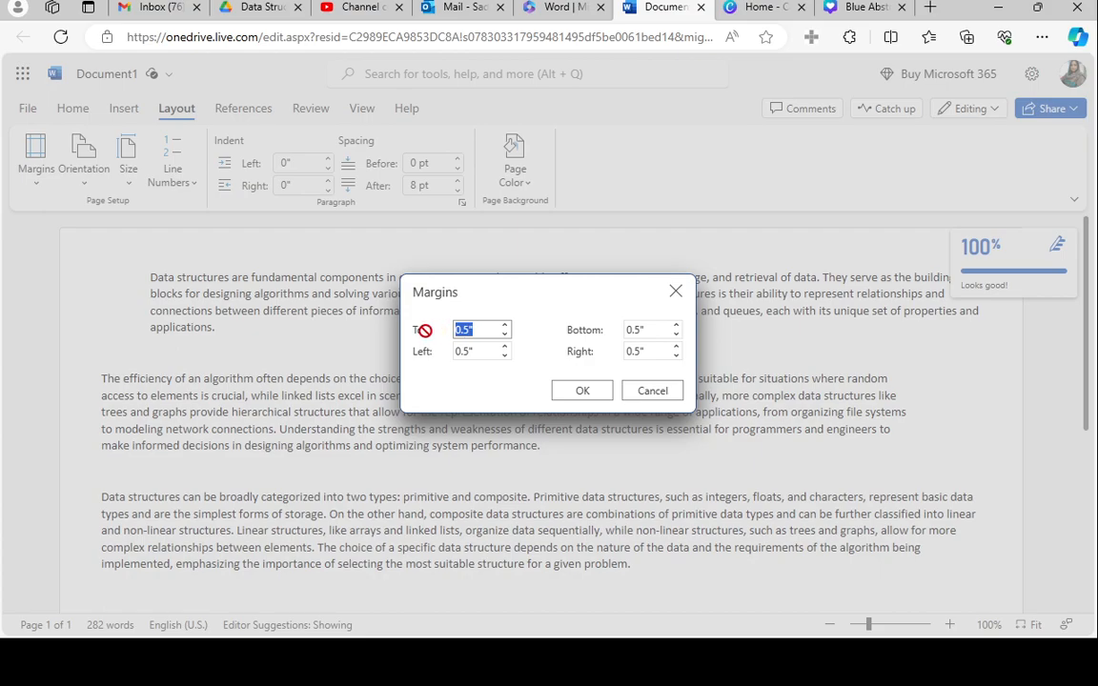
text(2)
click(583, 392)
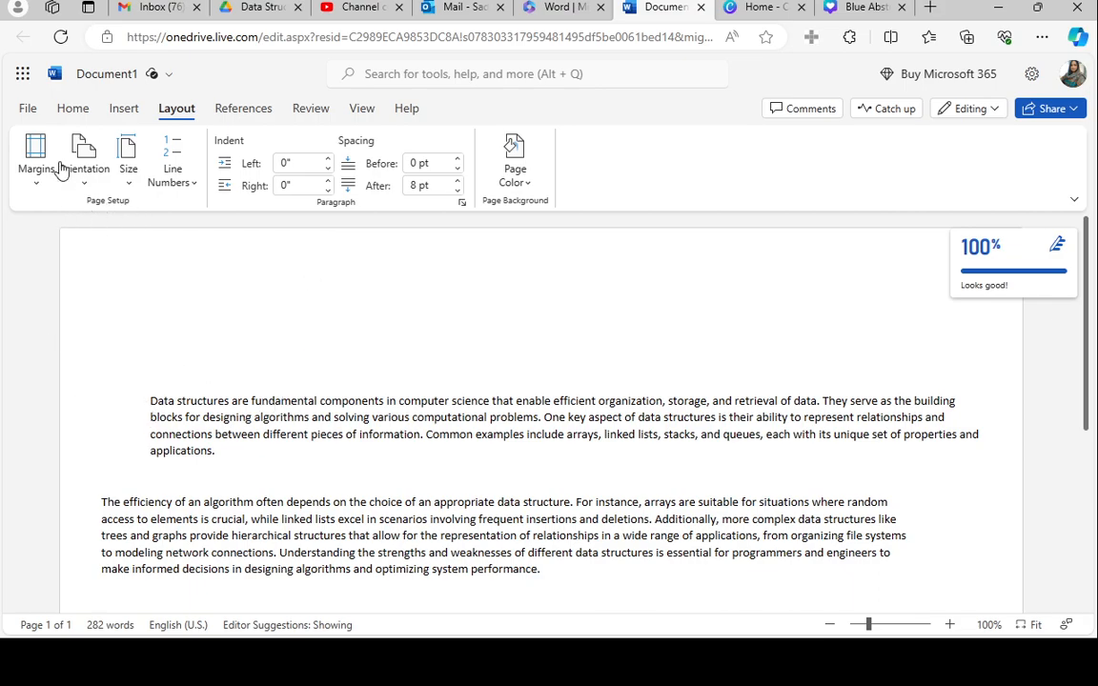
Compare portrait and landscape page orientation and leave the document in portrait
click(89, 181)
click(107, 207)
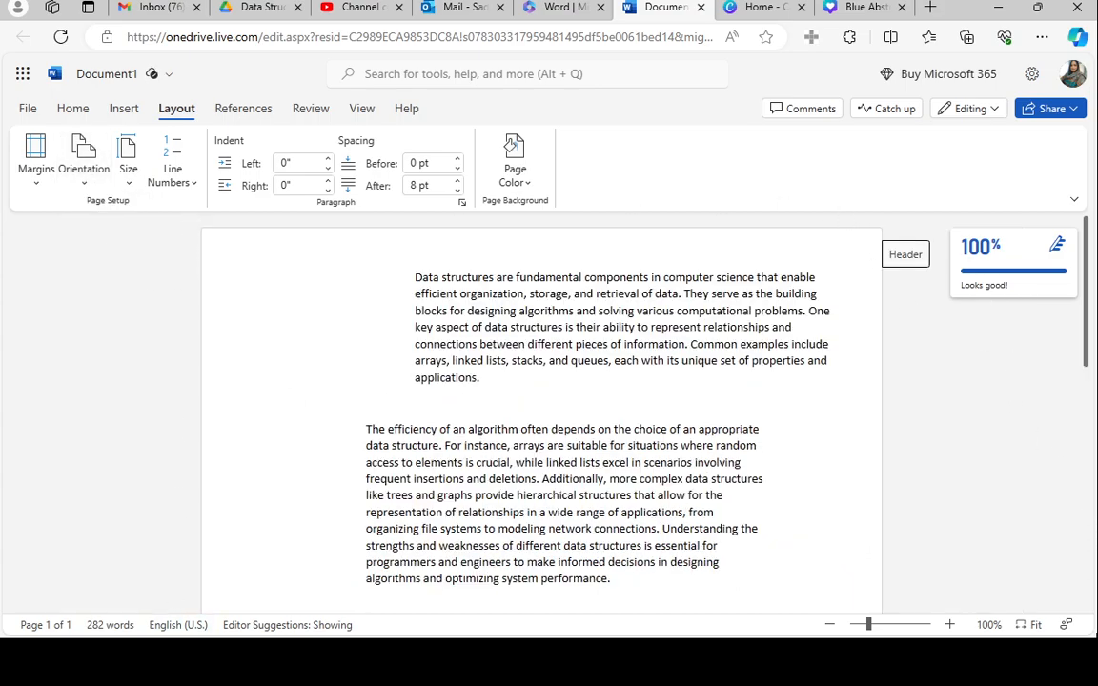
click(81, 176)
click(86, 229)
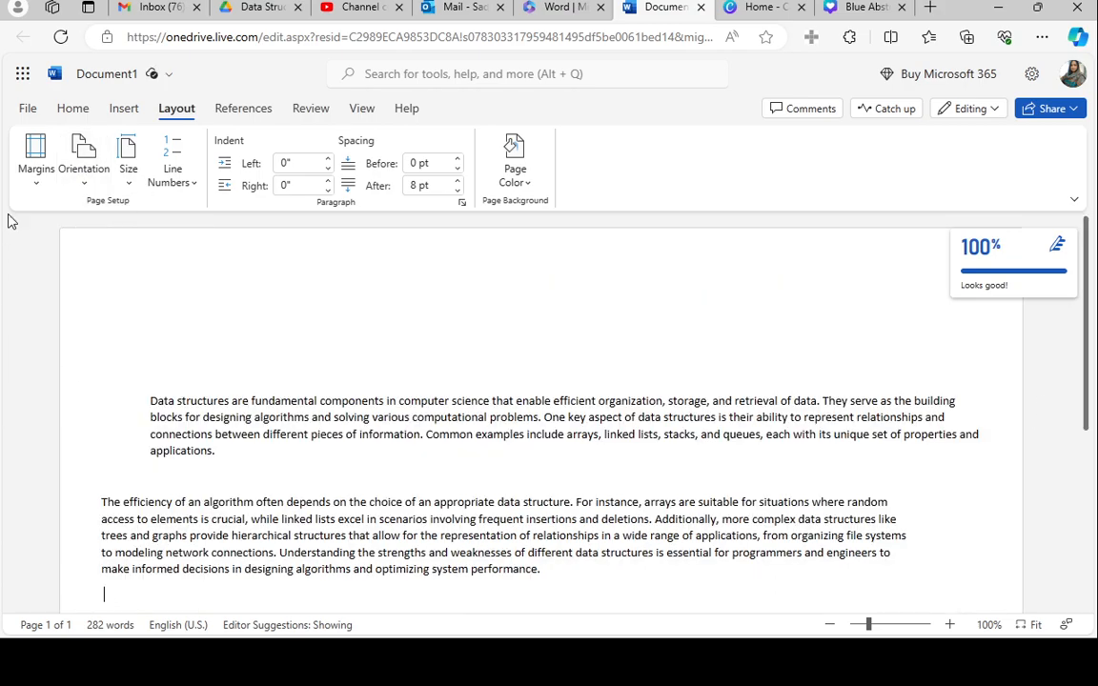
click(84, 162)
click(99, 206)
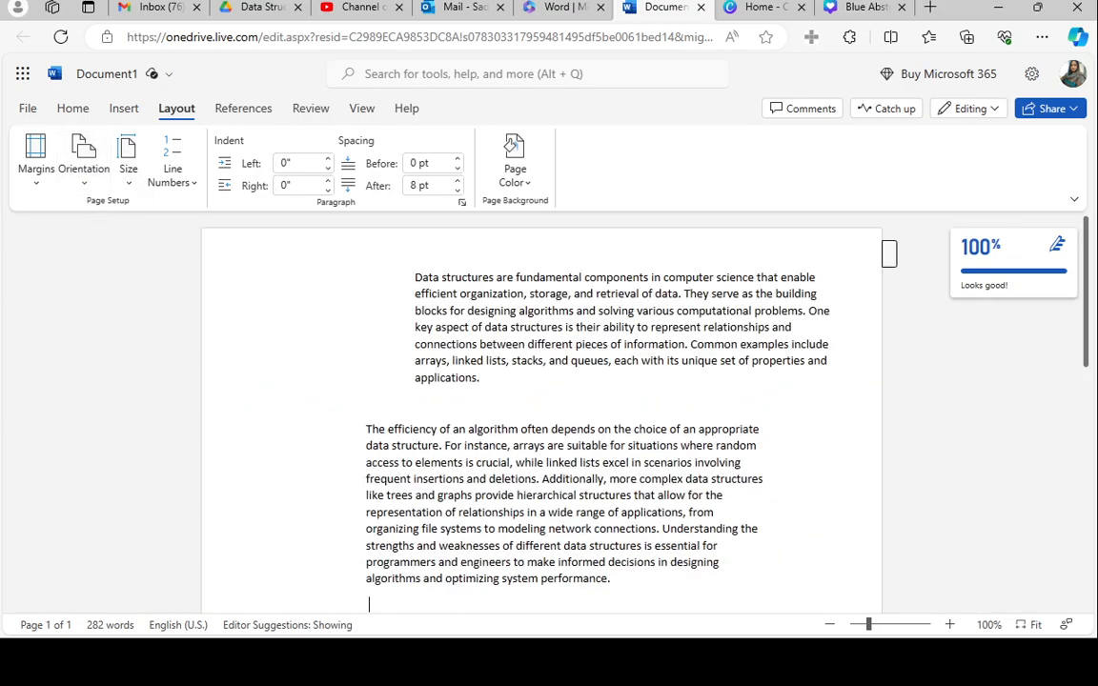
Change the page size to Legal and return it to A4
click(128, 154)
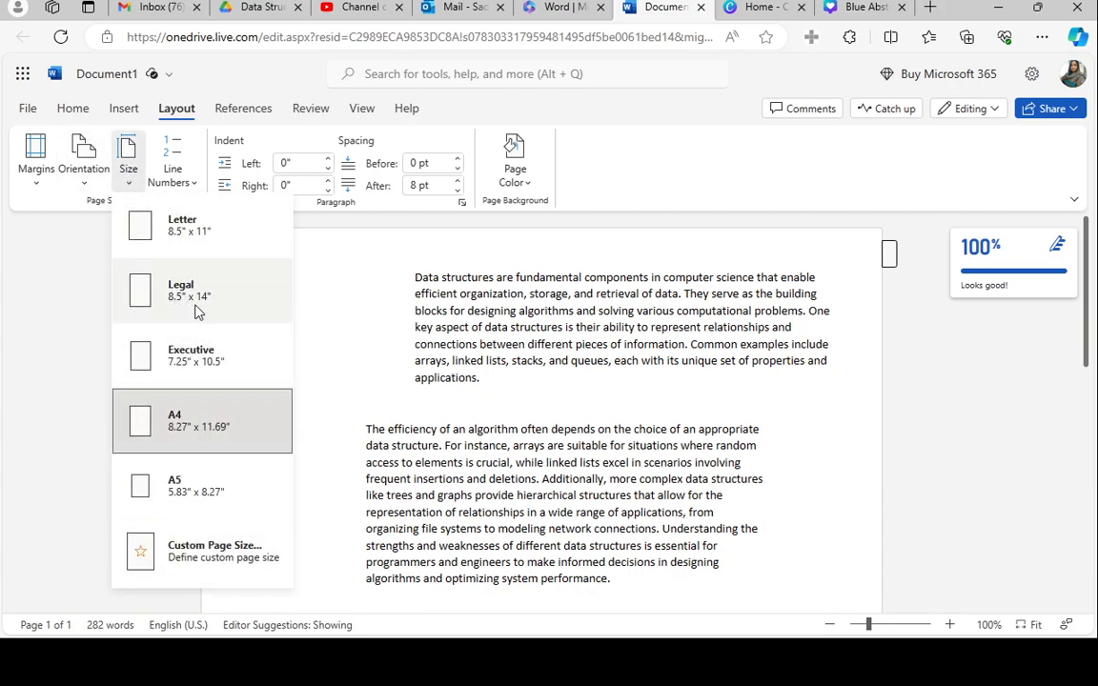
click(164, 301)
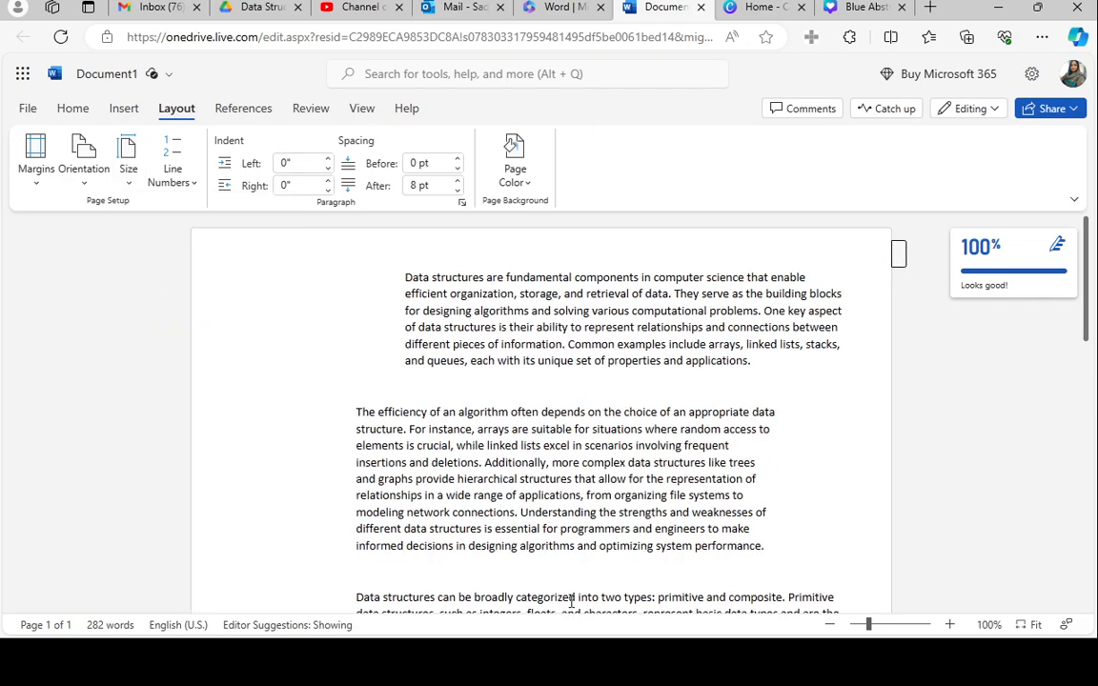
click(127, 152)
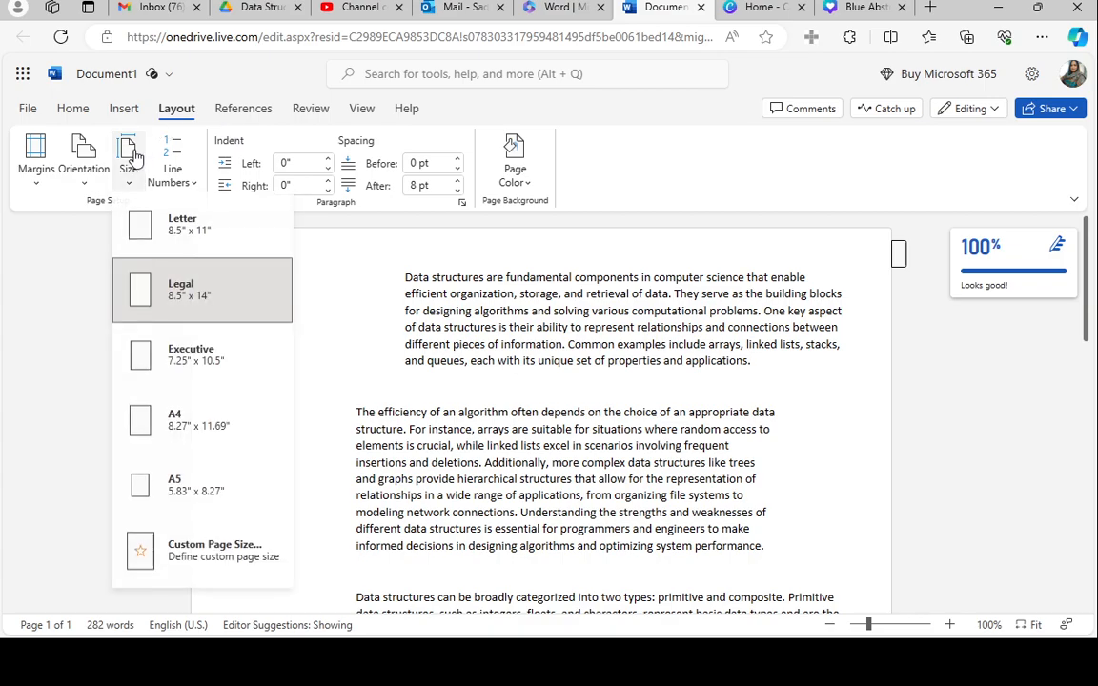
click(158, 428)
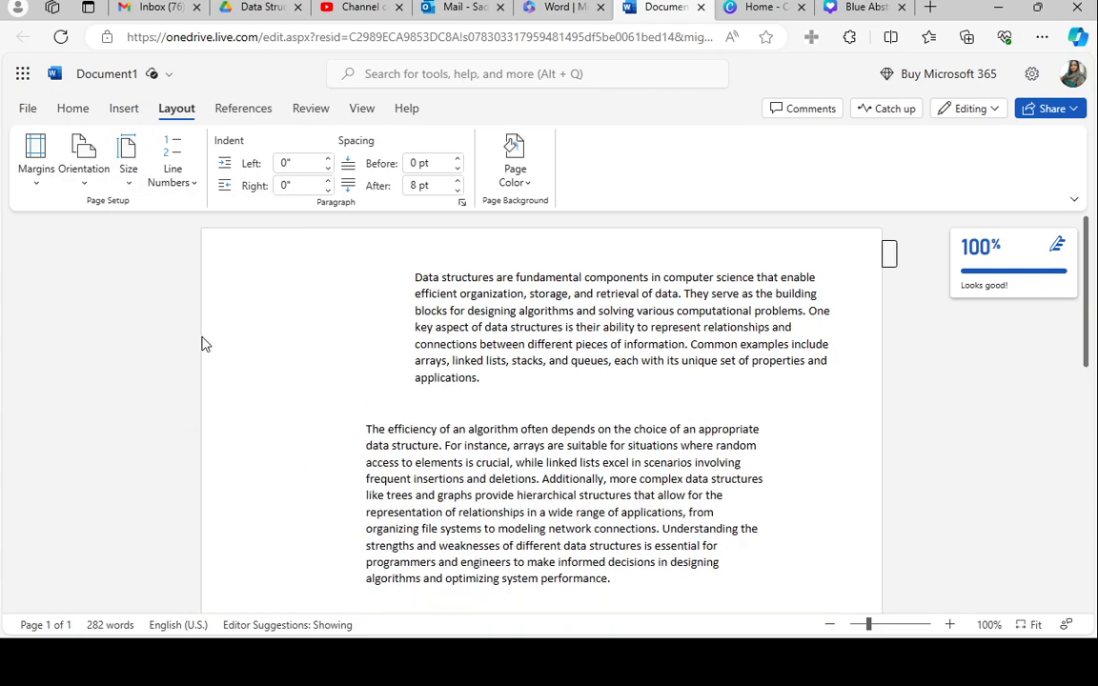
click(134, 165)
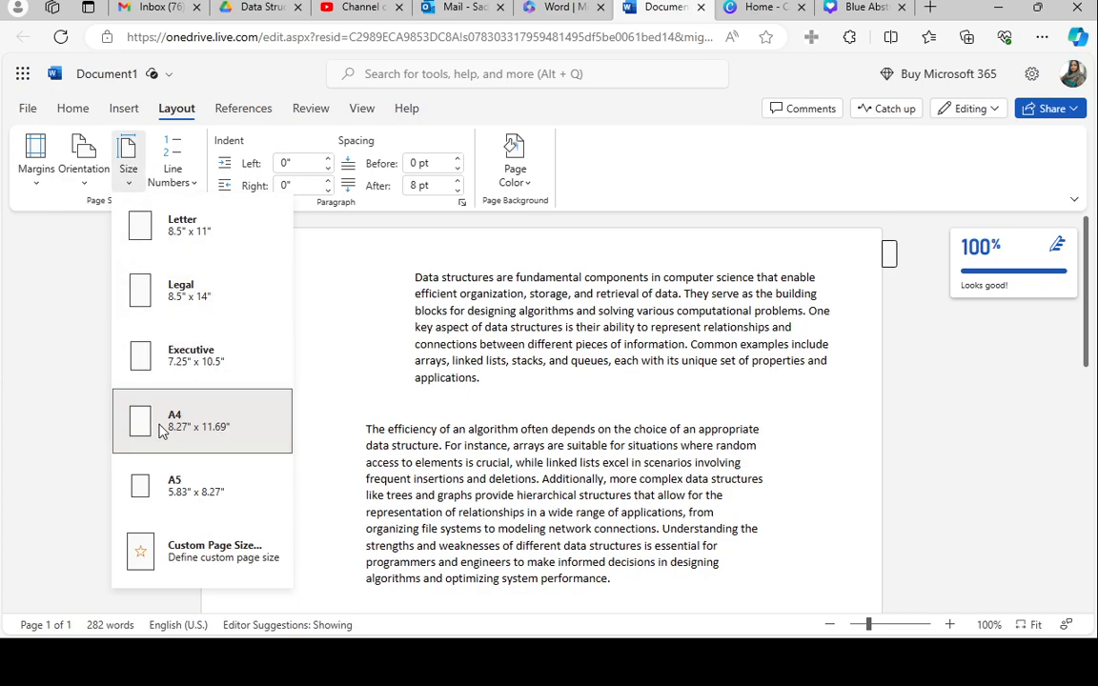
click(418, 434)
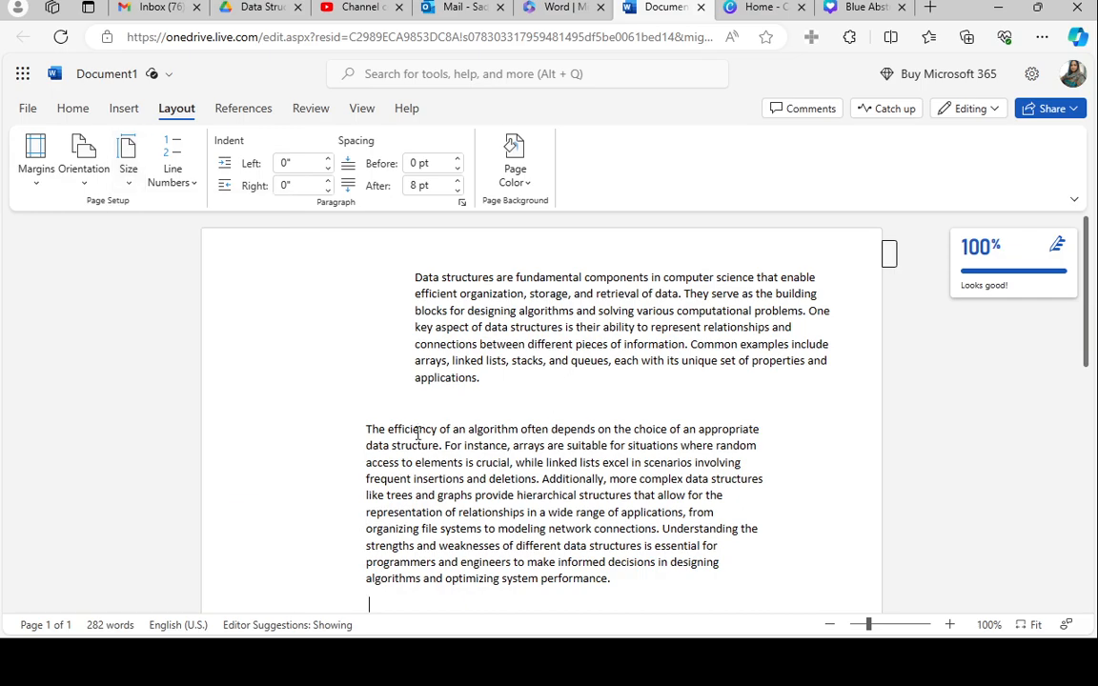
Turn on continuous line numbers for the document and remove them again
scroll(429, 491, down, 5)
scroll(424, 488, up, 3)
click(368, 450)
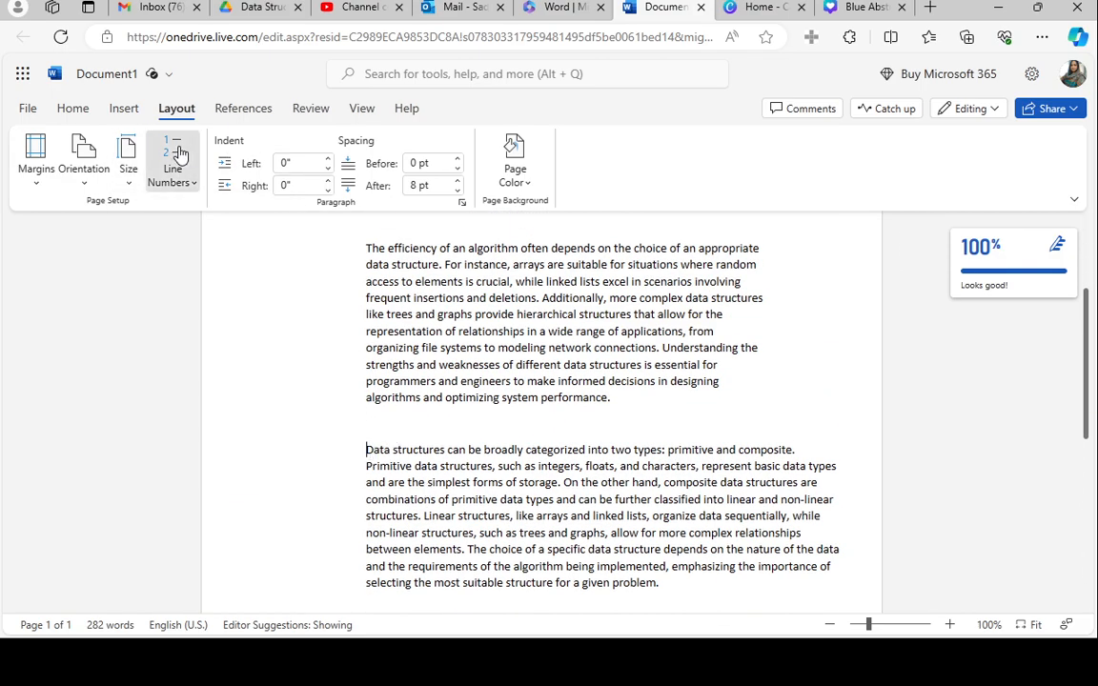
click(179, 154)
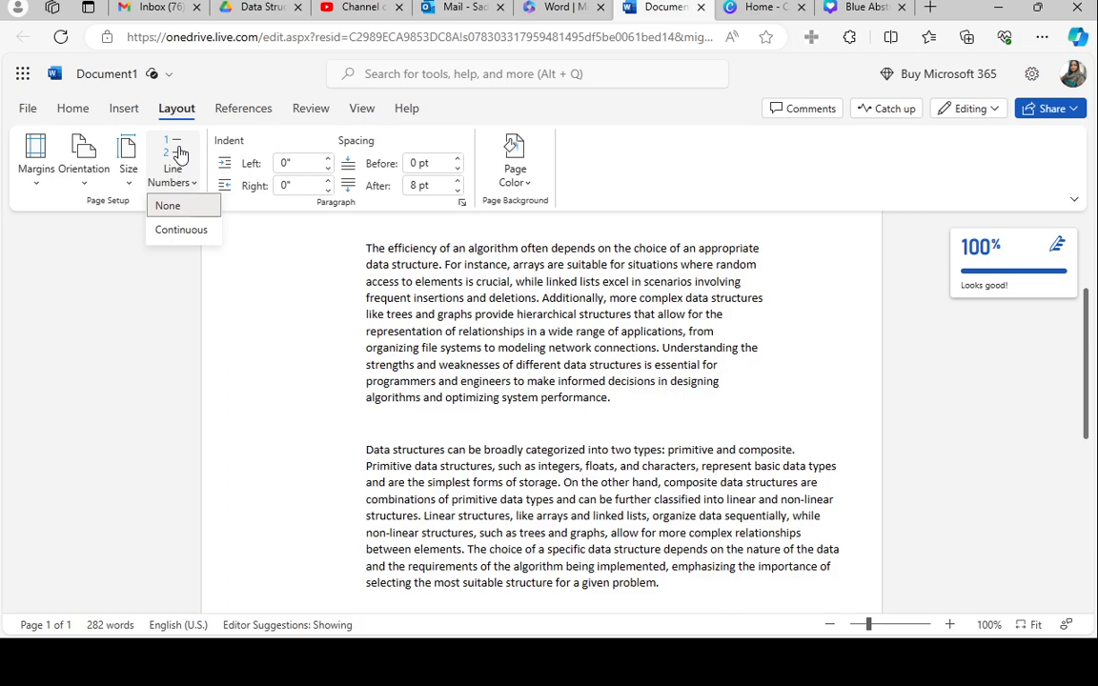
click(168, 231)
scroll(454, 414, up, 2)
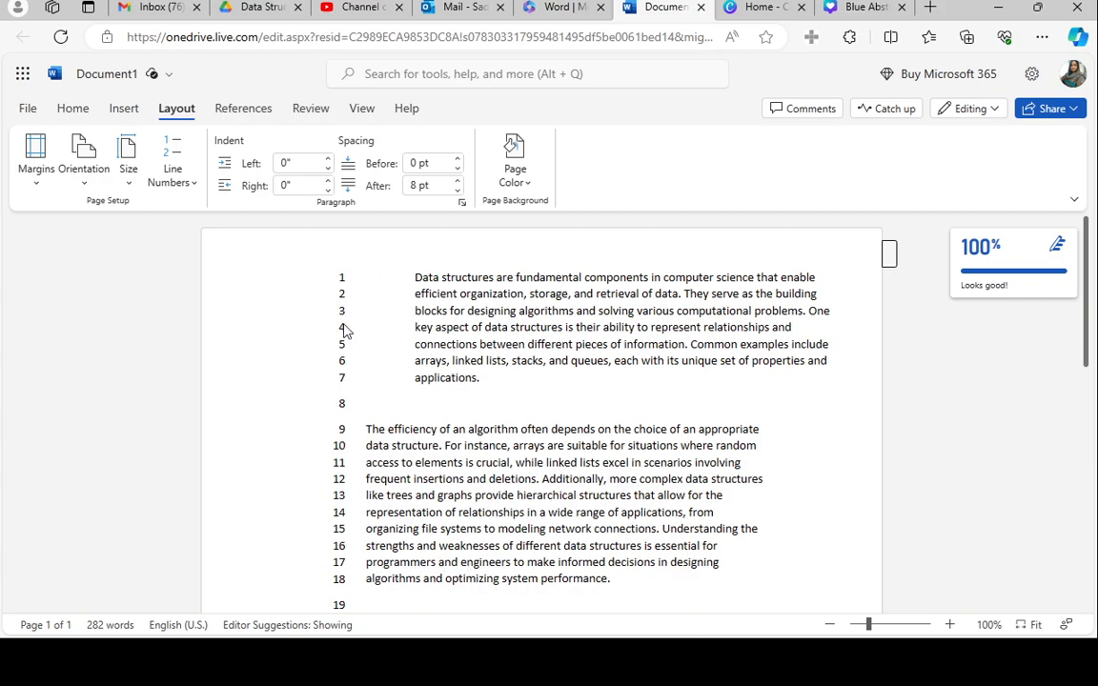
click(172, 169)
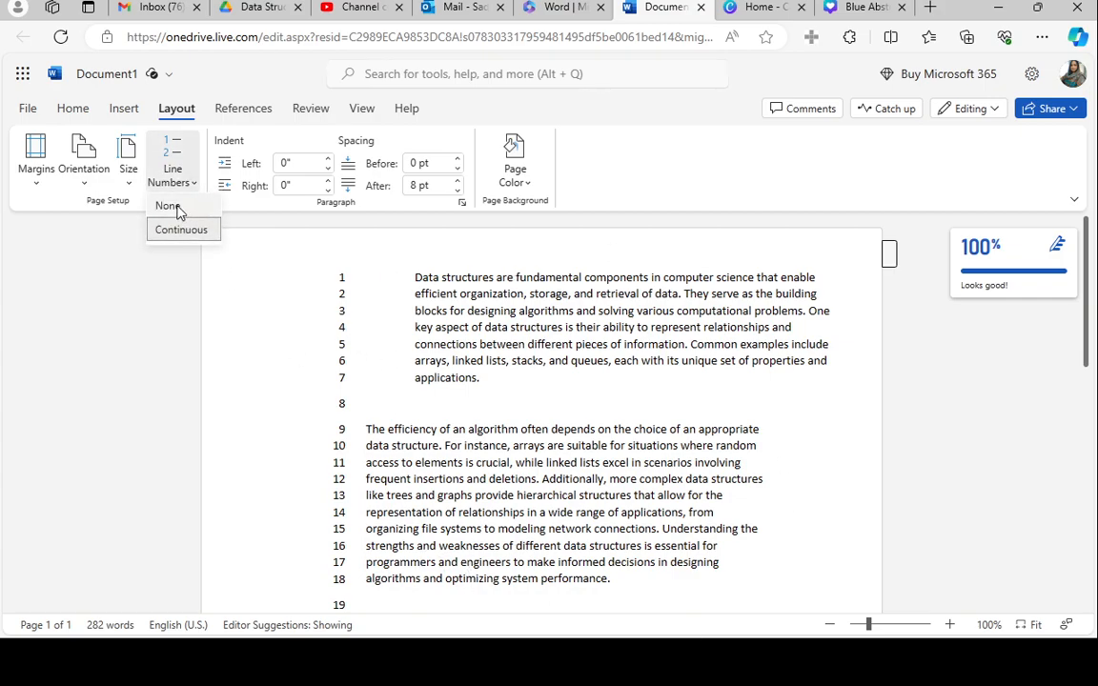
click(167, 207)
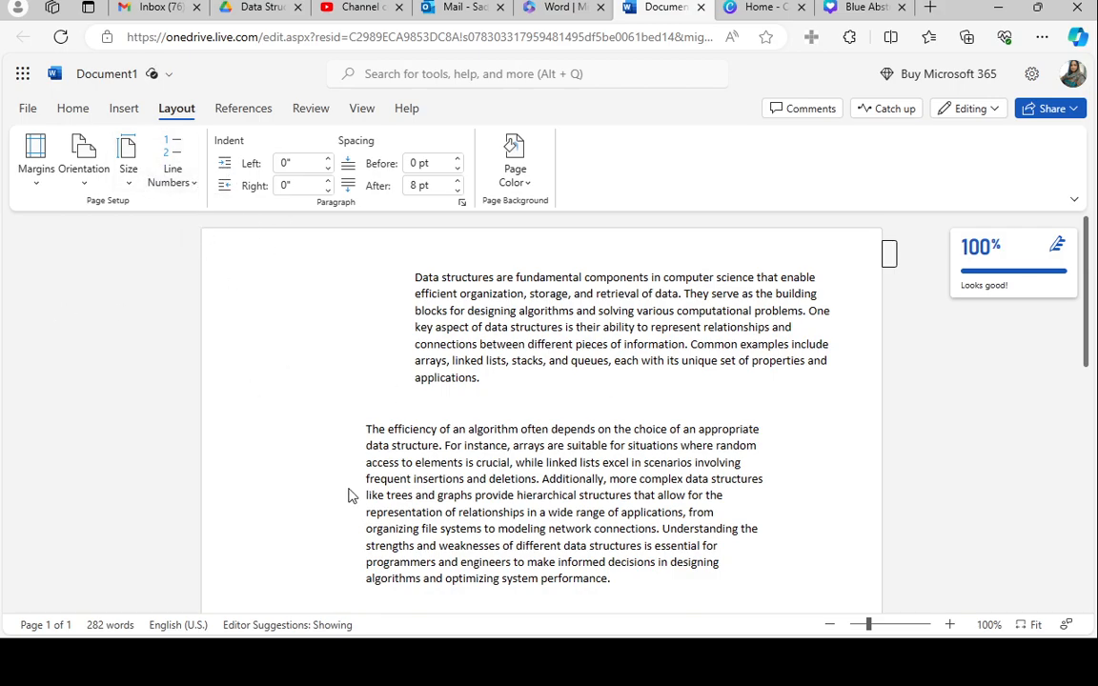
Set the left indent of the third paragraph, beginning "Data structures can be broadly categorized", to 0.4"
scroll(420, 505, down, 4)
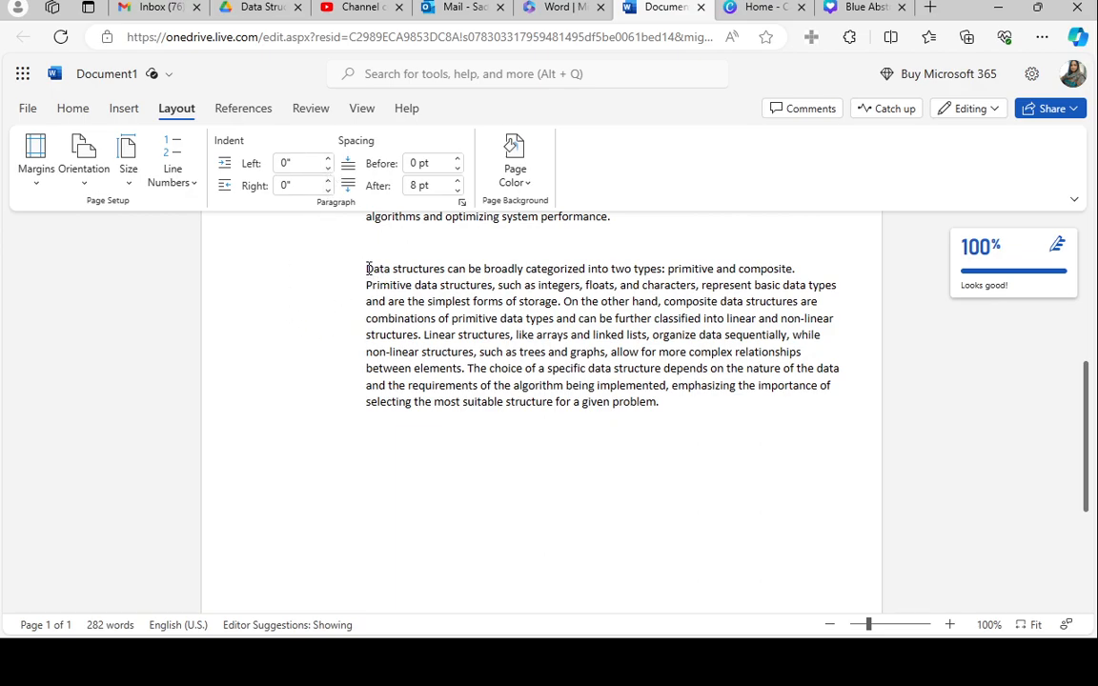
click(328, 160)
click(327, 160)
click(328, 160)
click(327, 160)
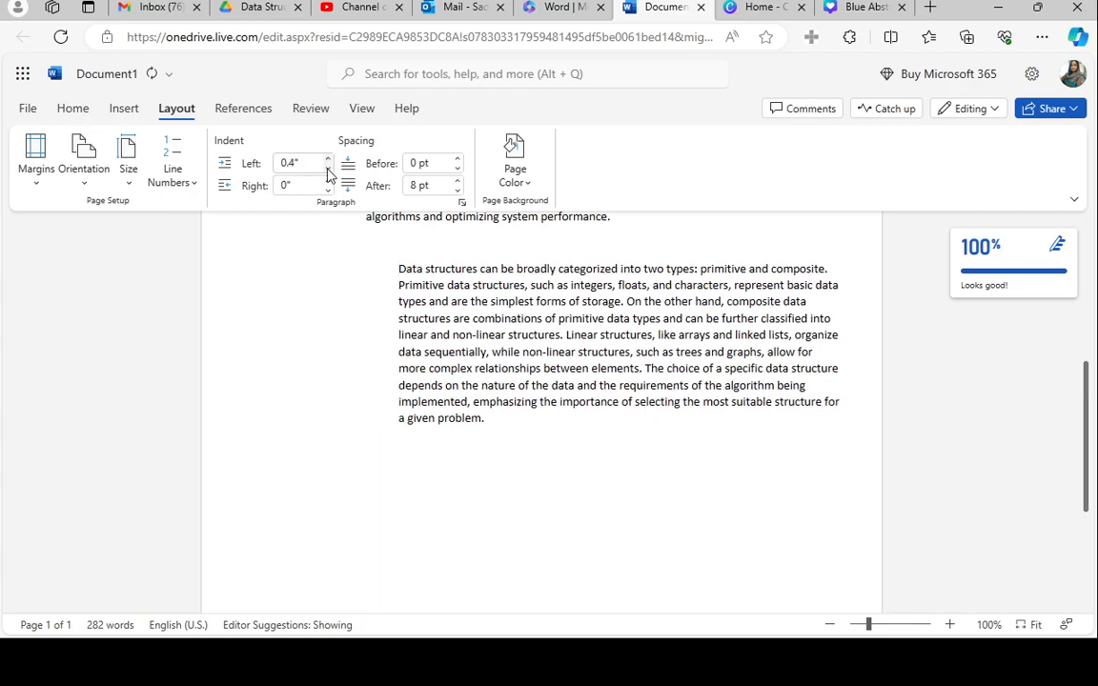
Set the left indent of the third paragraph to -1"
click(328, 170)
click(328, 169)
click(327, 169)
click(327, 170)
click(327, 170)
click(328, 170)
click(327, 169)
click(328, 169)
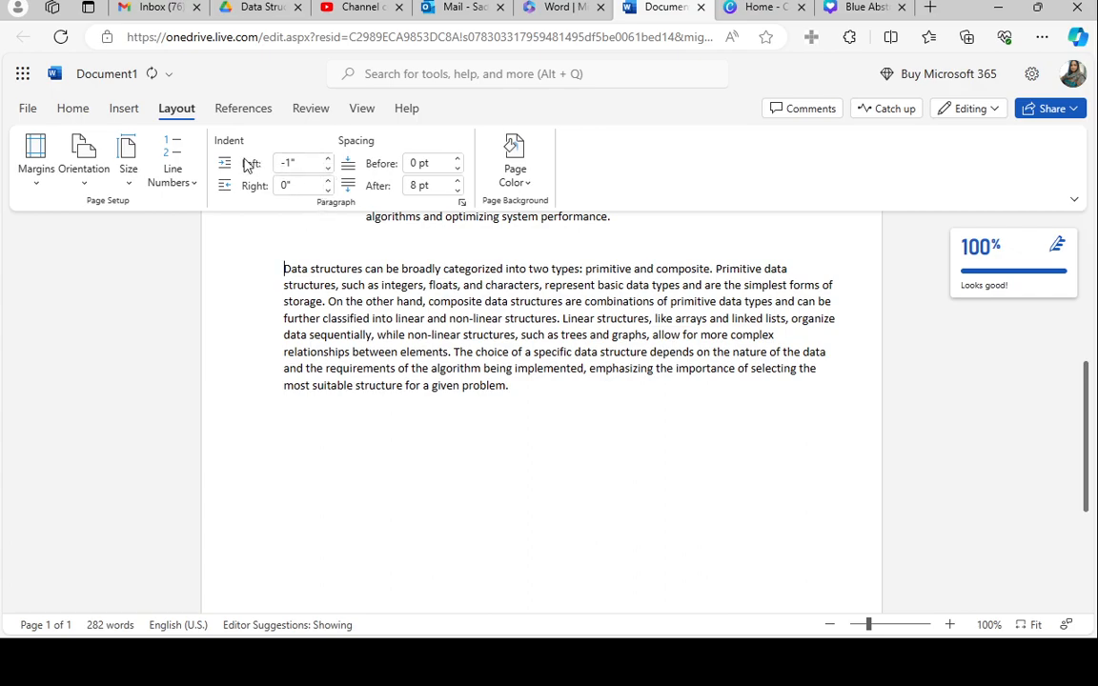
Lower the third paragraph's left indent to -1.7" and return it to -1"
click(328, 169)
click(328, 169)
click(328, 170)
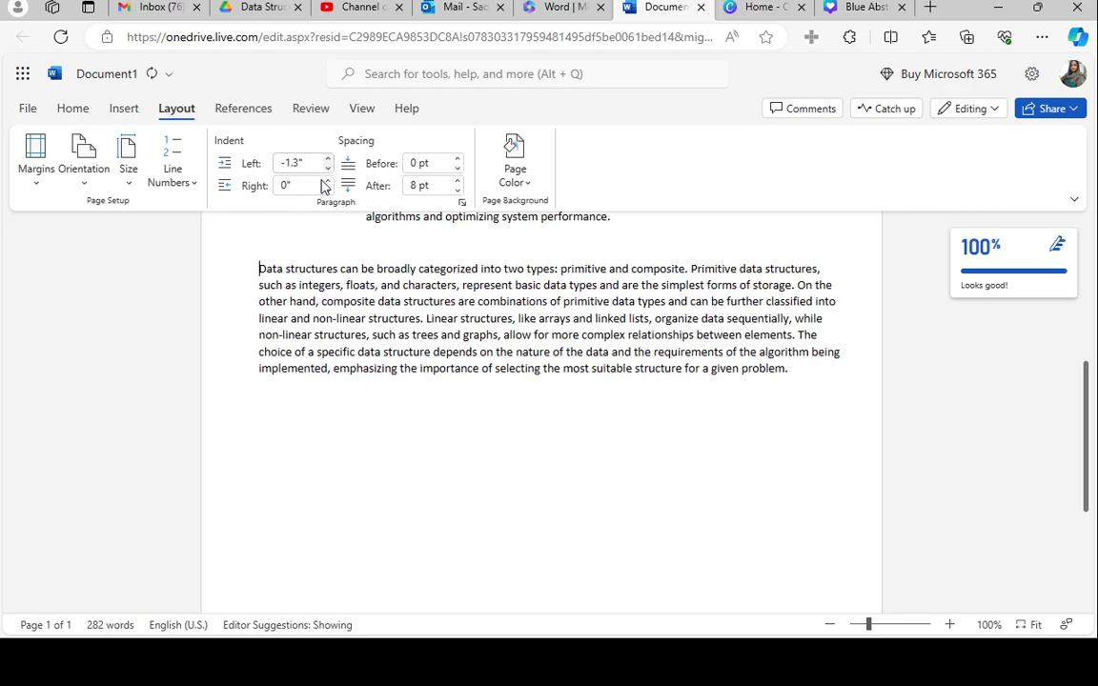
click(328, 169)
click(328, 170)
click(328, 170)
click(328, 170)
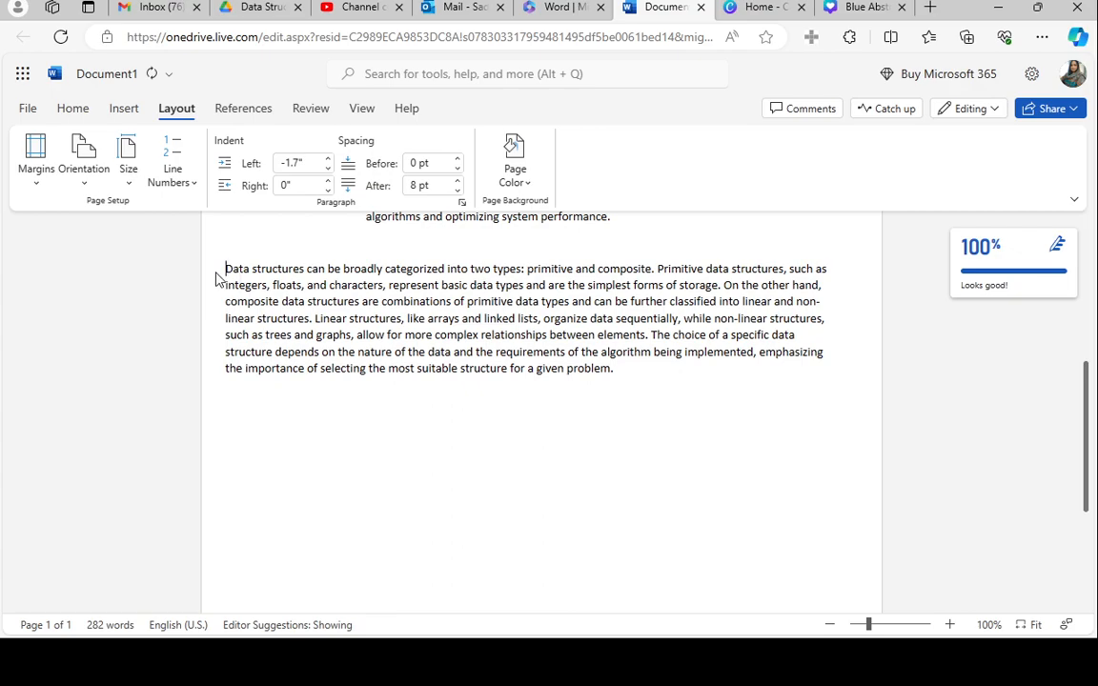
click(328, 159)
click(328, 159)
click(328, 159)
click(328, 159)
click(328, 160)
click(327, 159)
click(328, 159)
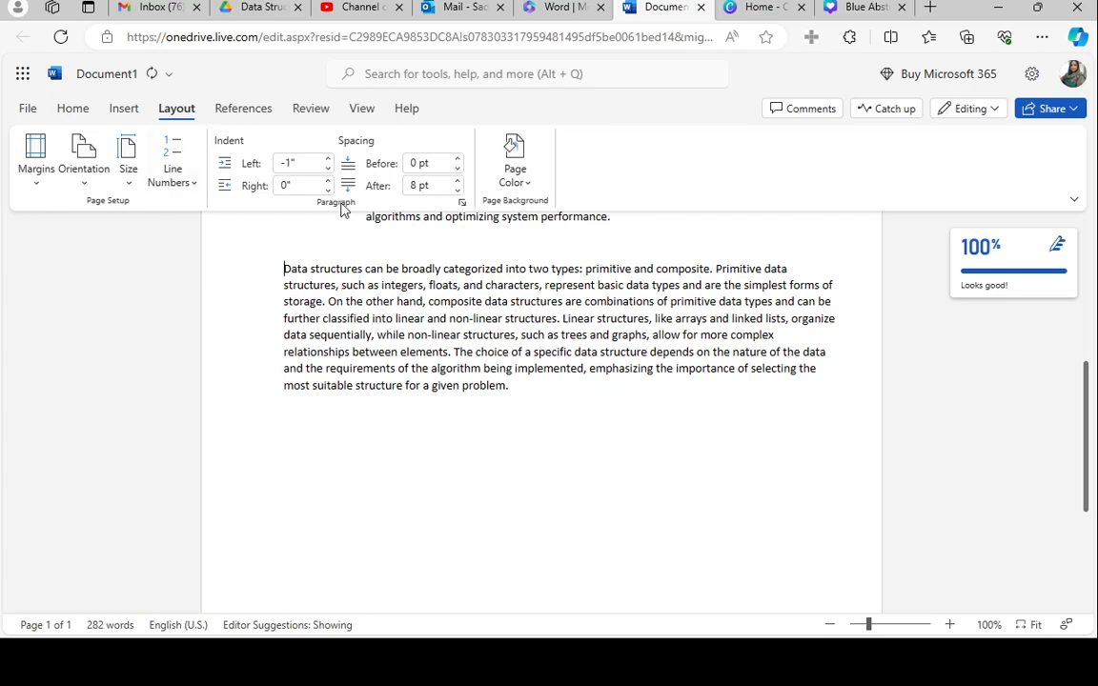
scroll(477, 424, up, 3)
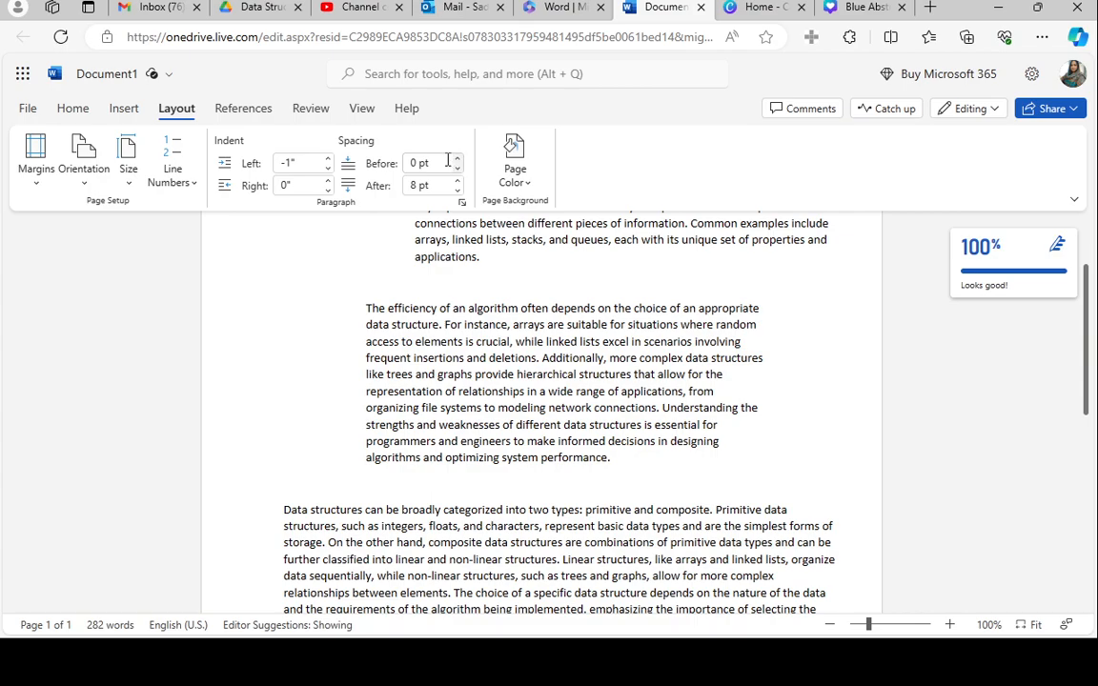
click(366, 311)
scroll(505, 392, up, 1)
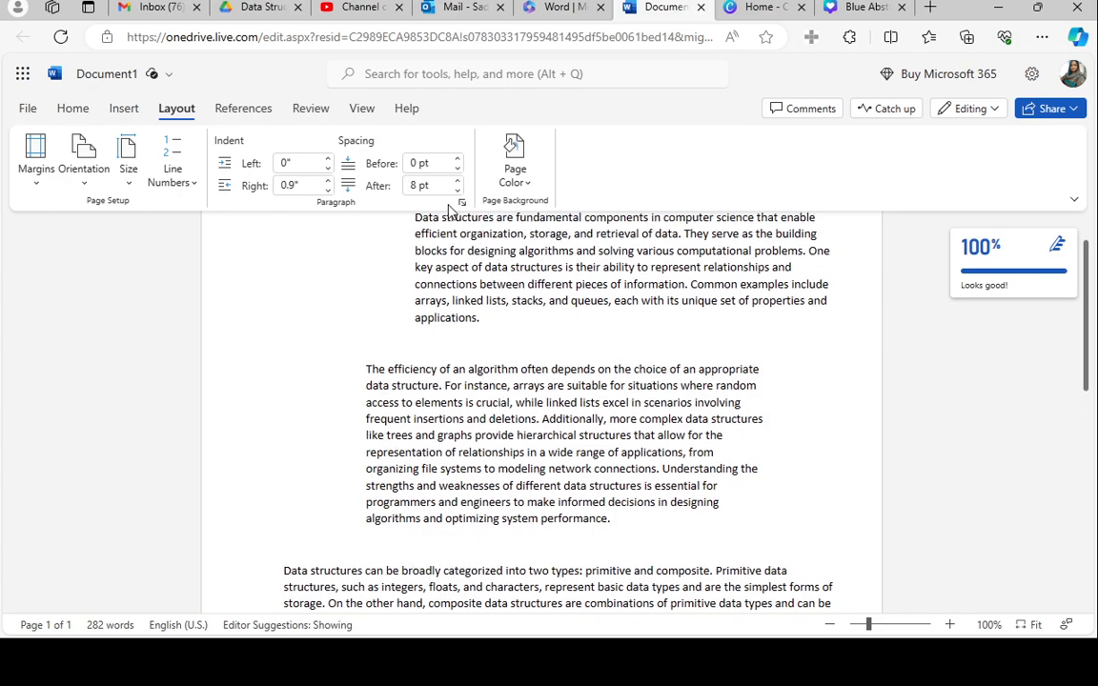
click(464, 205)
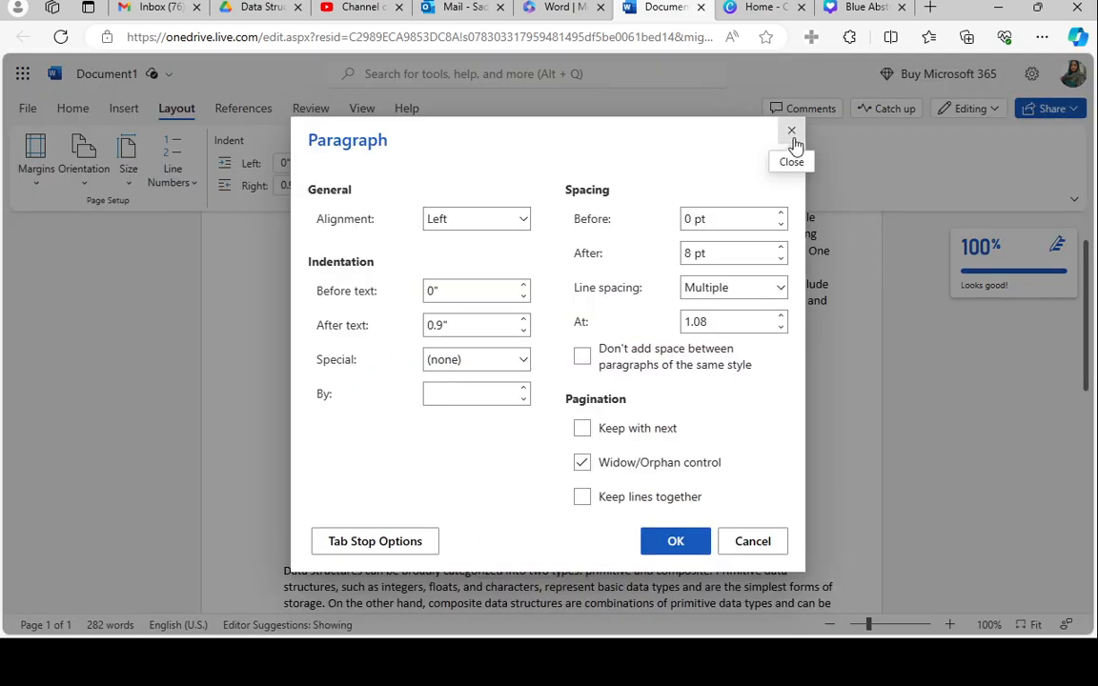
click(791, 132)
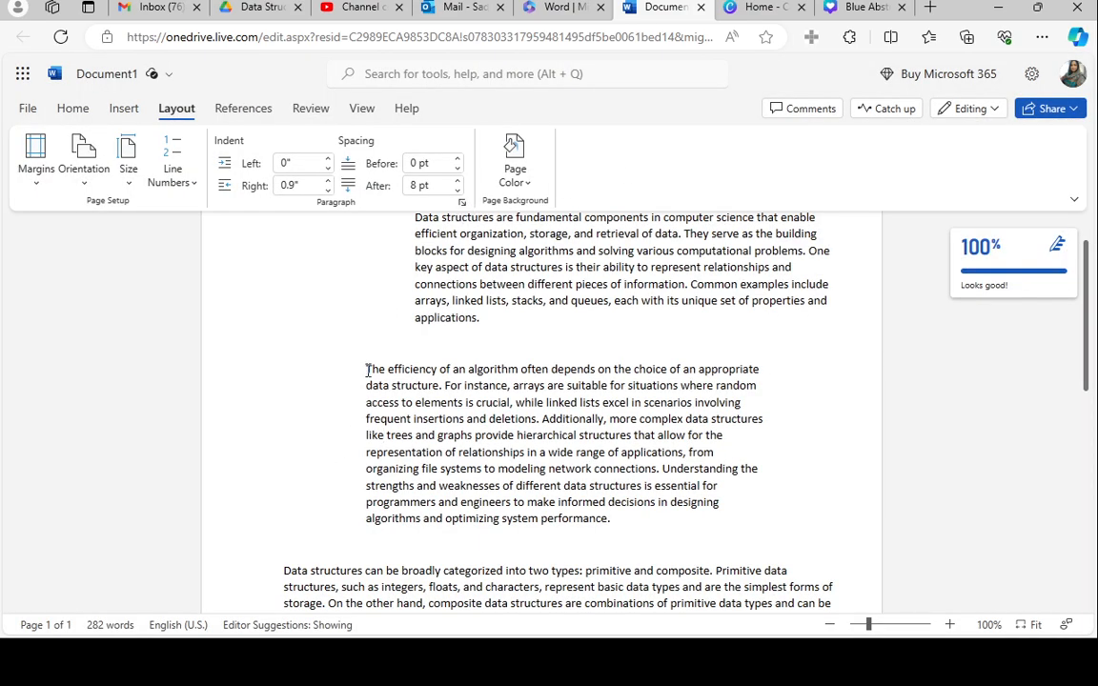
Set the line spacing of the whole second paragraph, beginning "The efficiency of an algorithm", to 1.5 lines
triple_click(420, 418)
scroll(657, 561, down, 3)
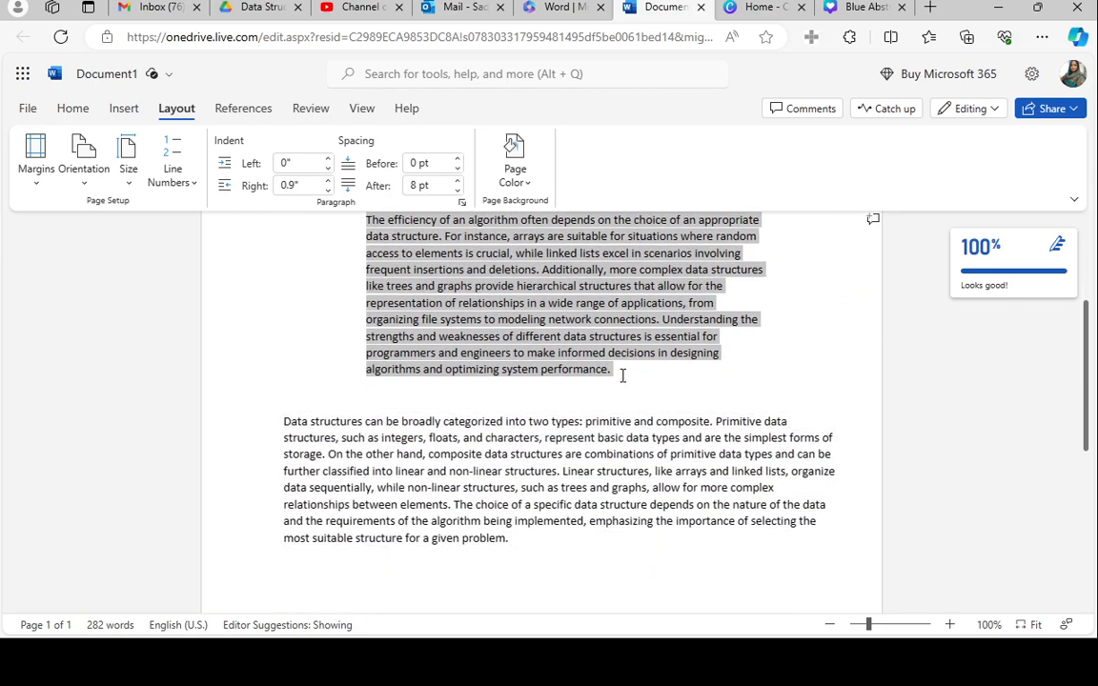
scroll(562, 343, up, 4)
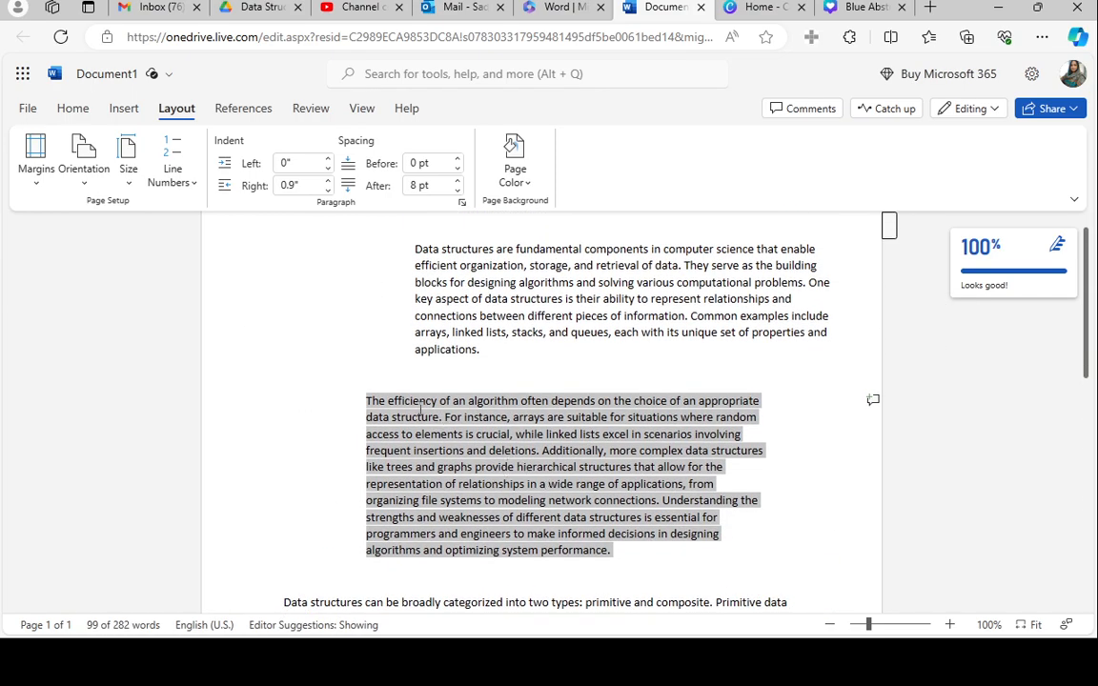
click(462, 205)
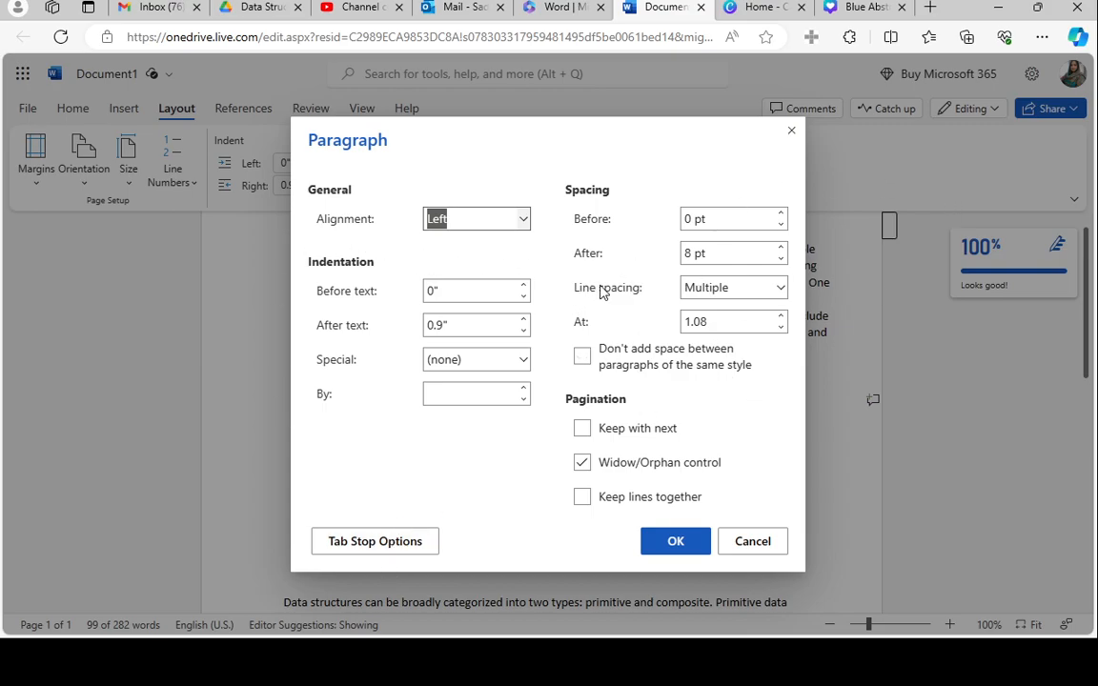
click(780, 287)
click(710, 315)
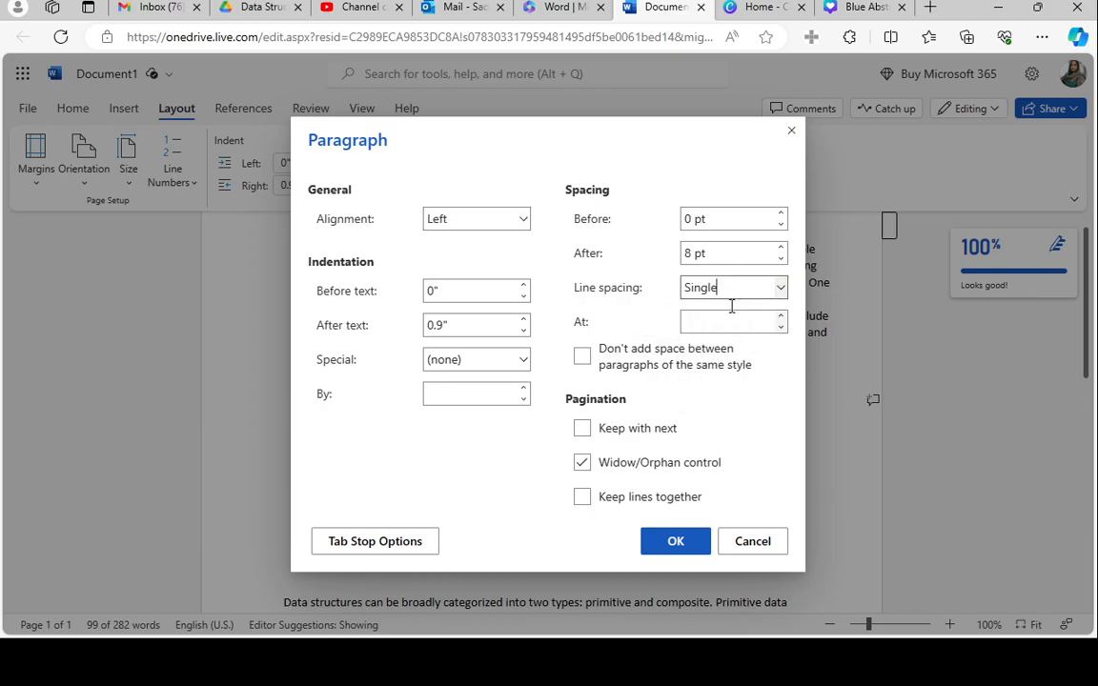
click(779, 287)
click(713, 340)
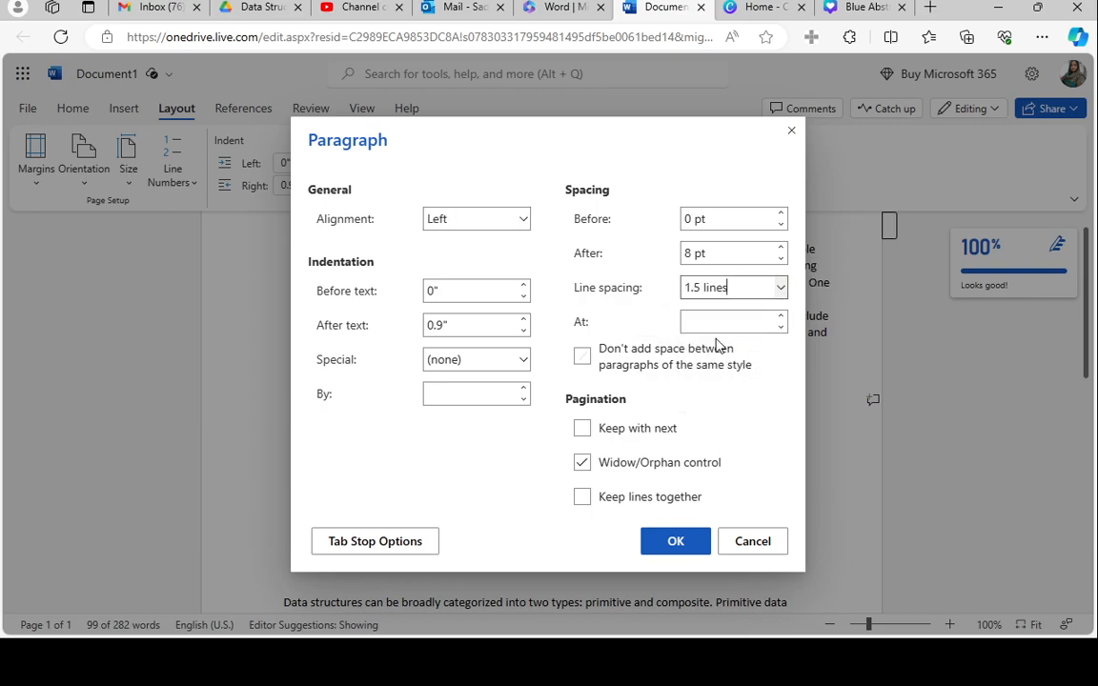
click(676, 541)
click(496, 500)
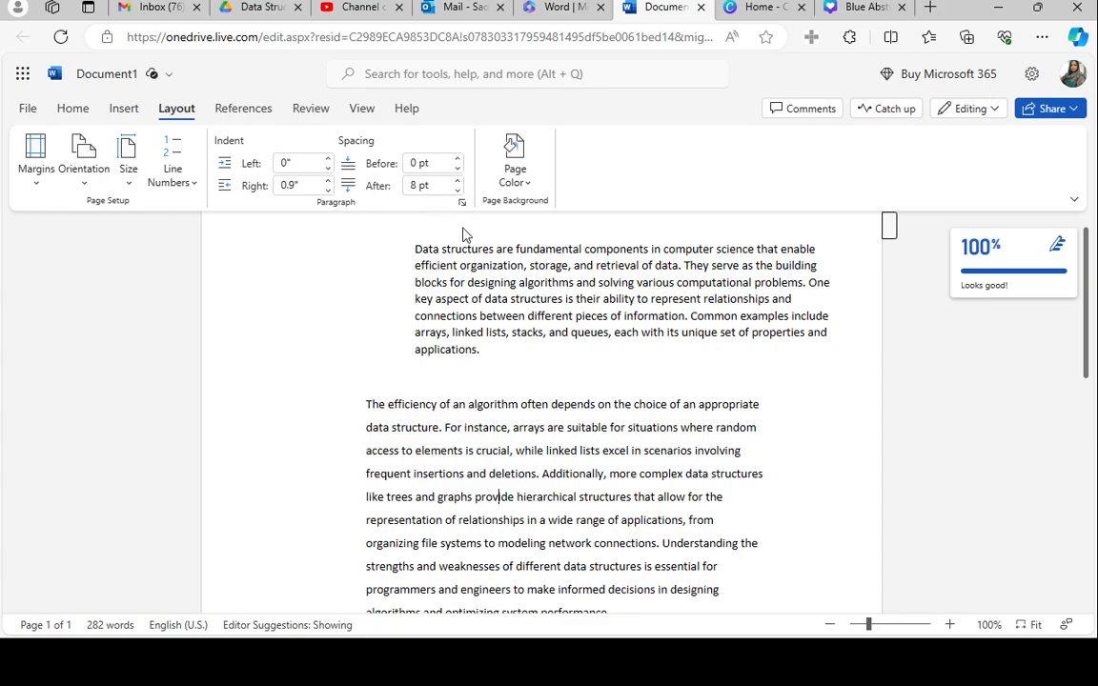
Increase the spacing after the second paragraph slightly and set the spacing after the first paragraph to 54 pt
click(458, 182)
click(458, 182)
click(487, 352)
click(458, 182)
click(457, 182)
click(457, 182)
click(457, 182)
click(458, 182)
click(458, 182)
click(457, 182)
click(457, 182)
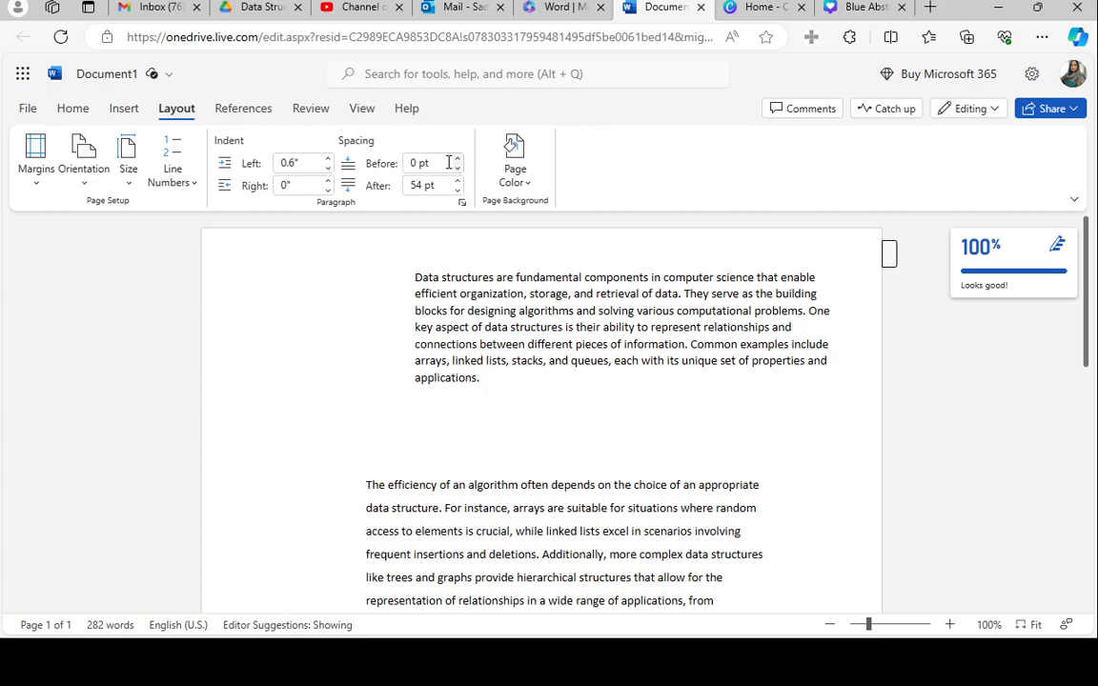
Set the spacing before the first paragraph, beginning "Data structures are fundamental components", to 66 pt
scroll(540, 552, down, 4)
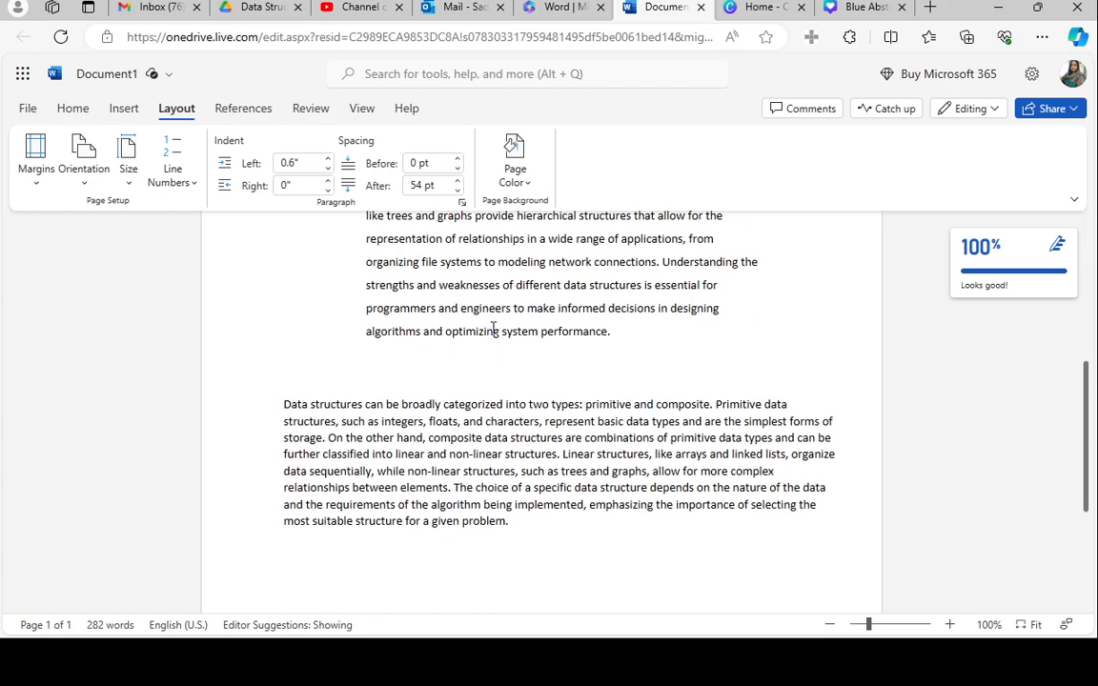
scroll(493, 331, up, 4)
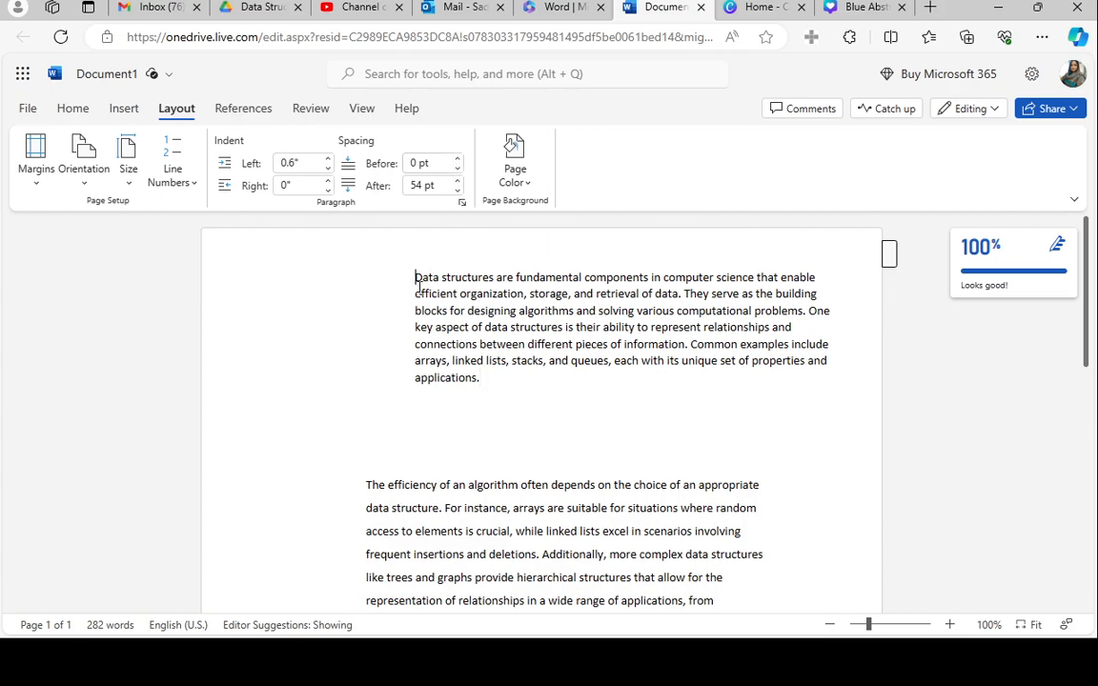
click(457, 159)
click(457, 159)
click(457, 159)
click(457, 159)
click(457, 159)
click(458, 159)
click(458, 159)
click(458, 159)
click(457, 159)
click(457, 159)
click(458, 159)
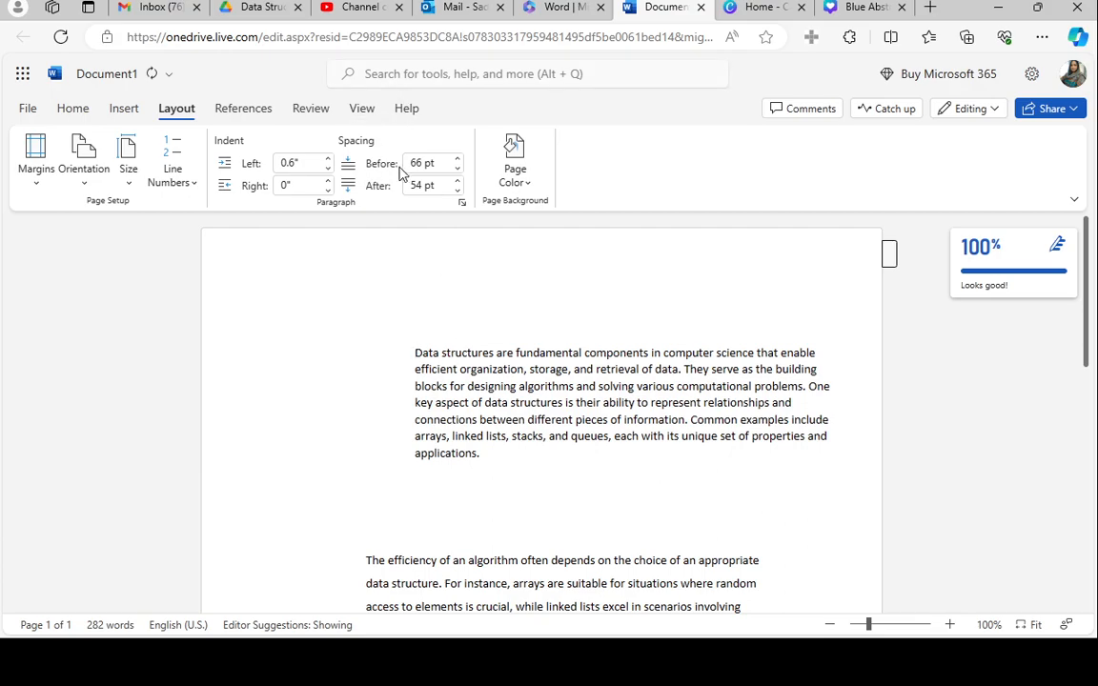
Try a soft blue page color and replace it with light gray
click(530, 187)
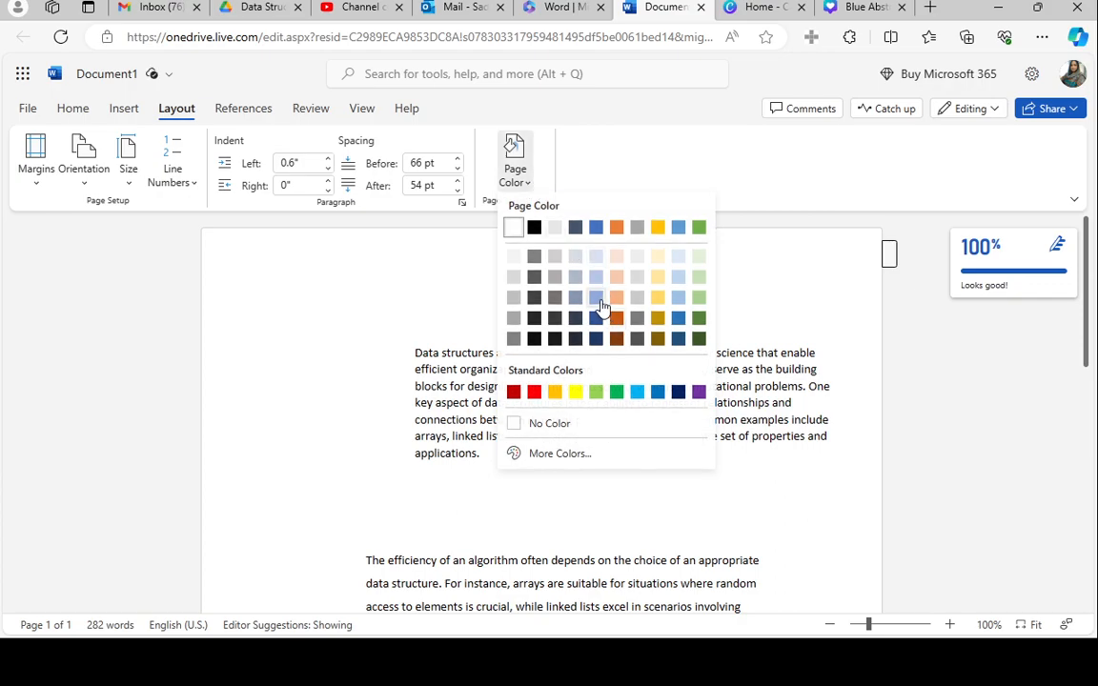
click(597, 298)
click(528, 189)
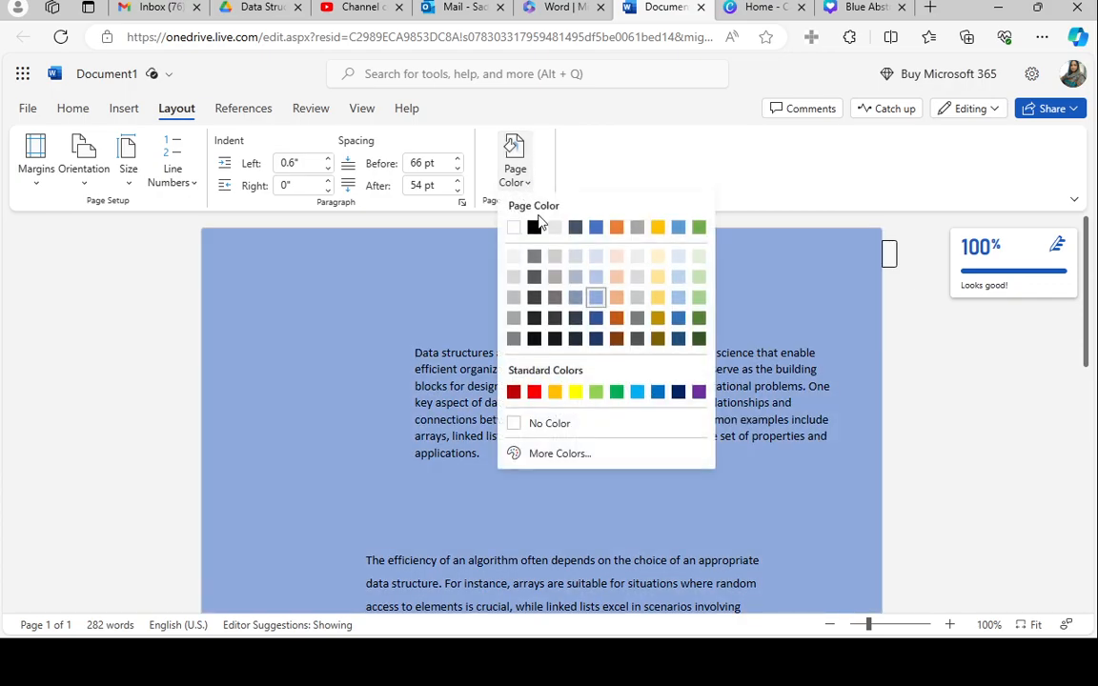
click(640, 278)
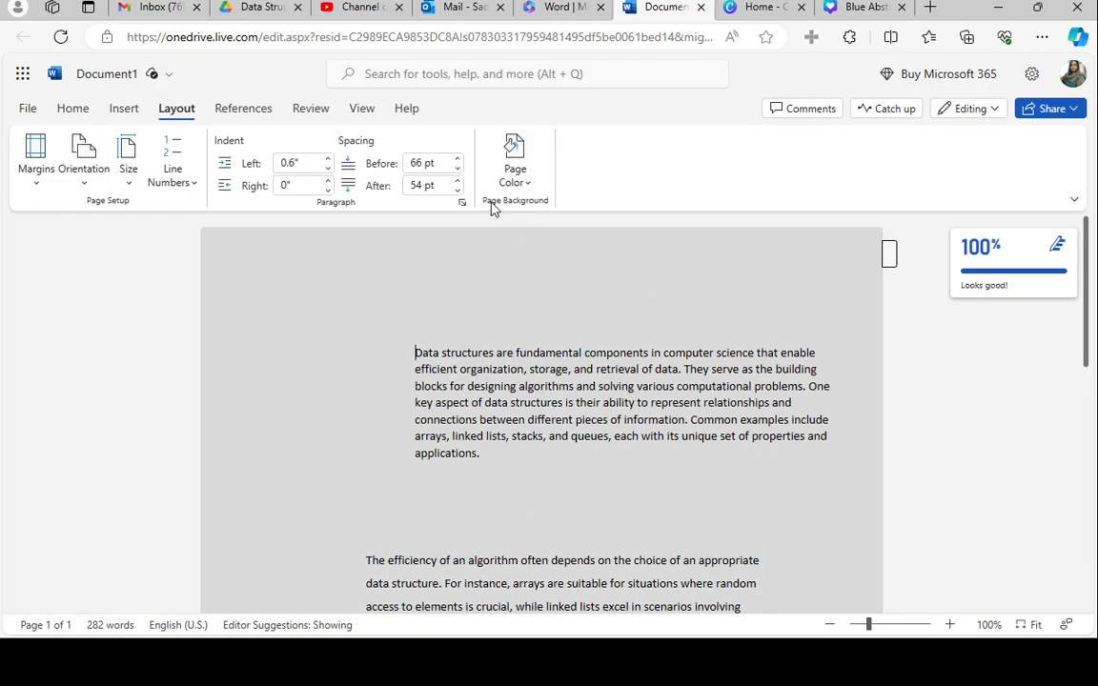
Apply a custom muted red page color with hex value a16060 (red 161, green 96, blue 96)
click(528, 182)
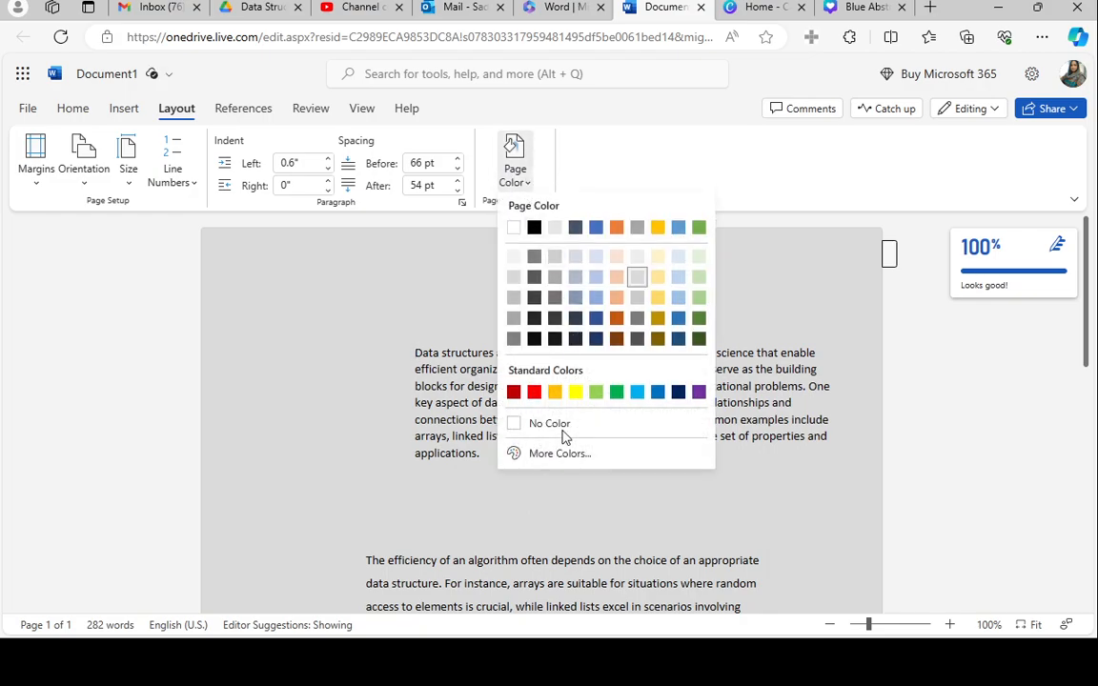
click(544, 455)
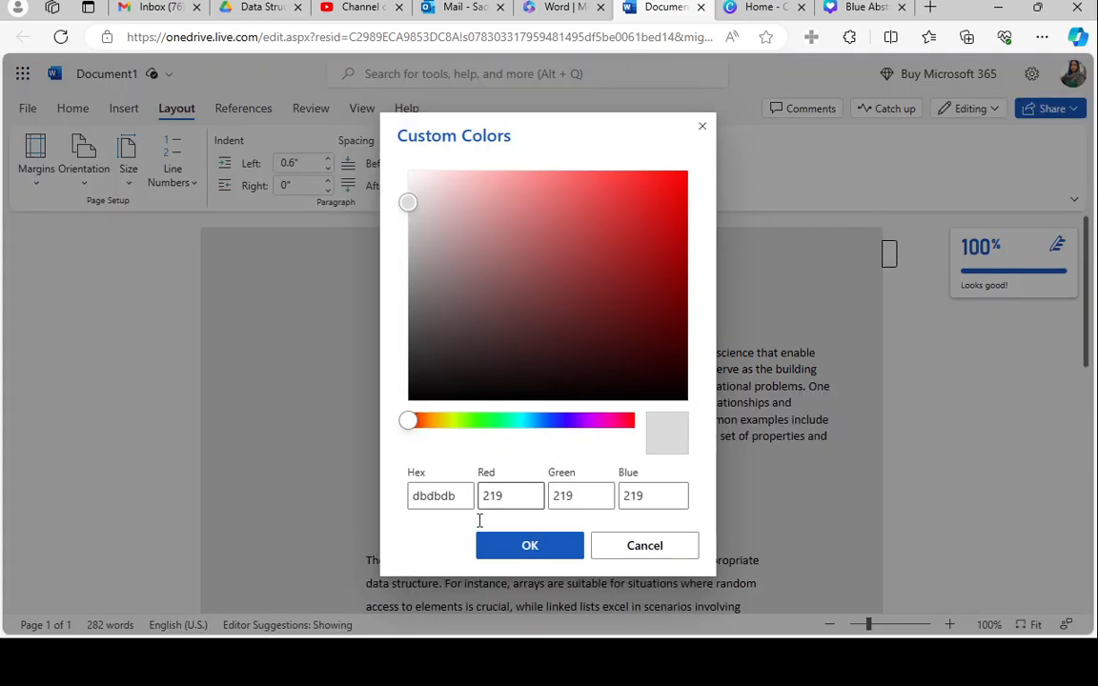
drag(407, 200, 520, 256)
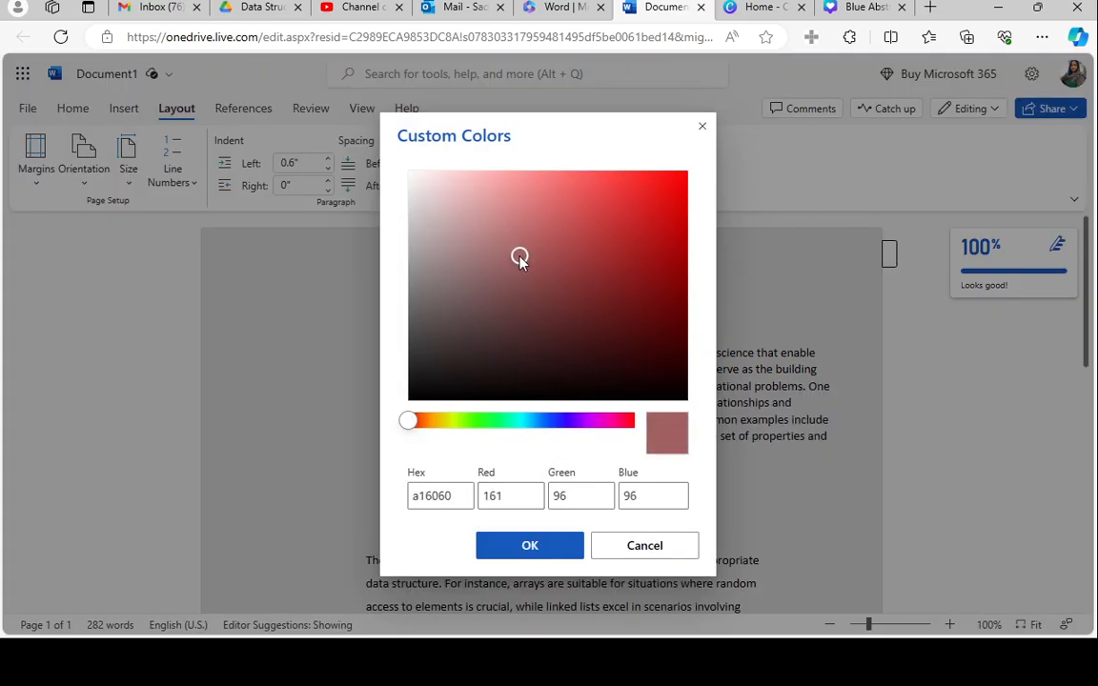
click(535, 552)
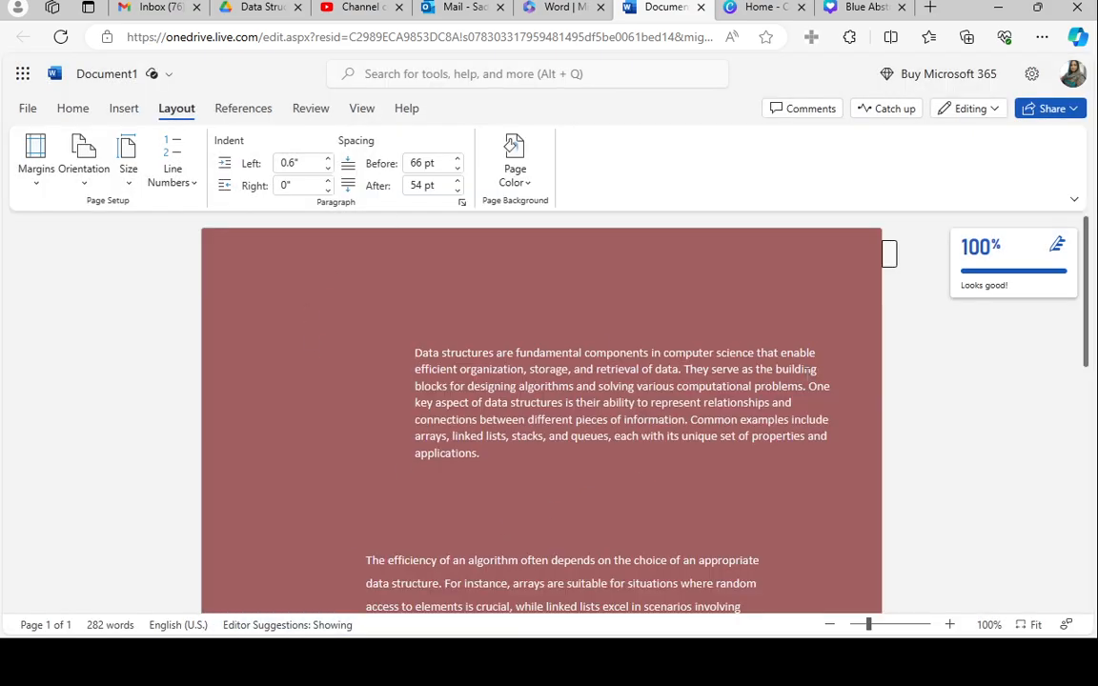